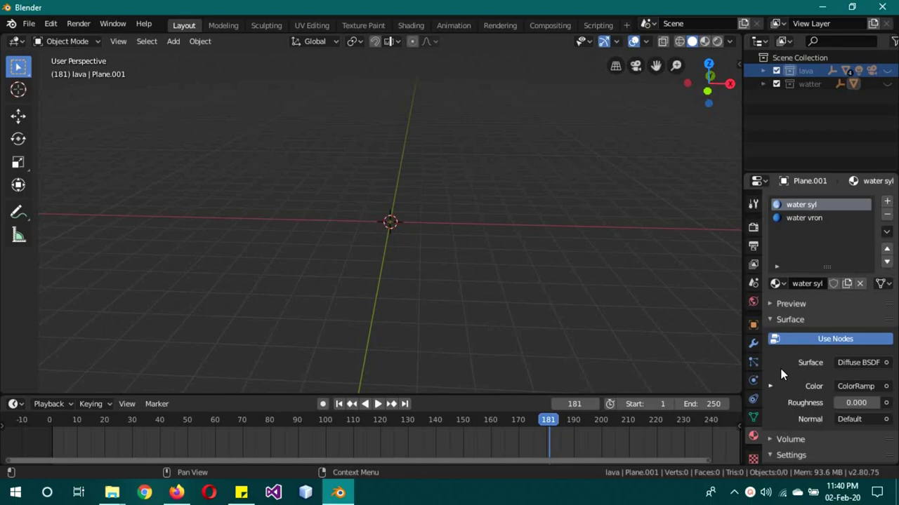
Expand and unhide the lava collection and display the viewport in Rendered shading.
left_click(763, 71)
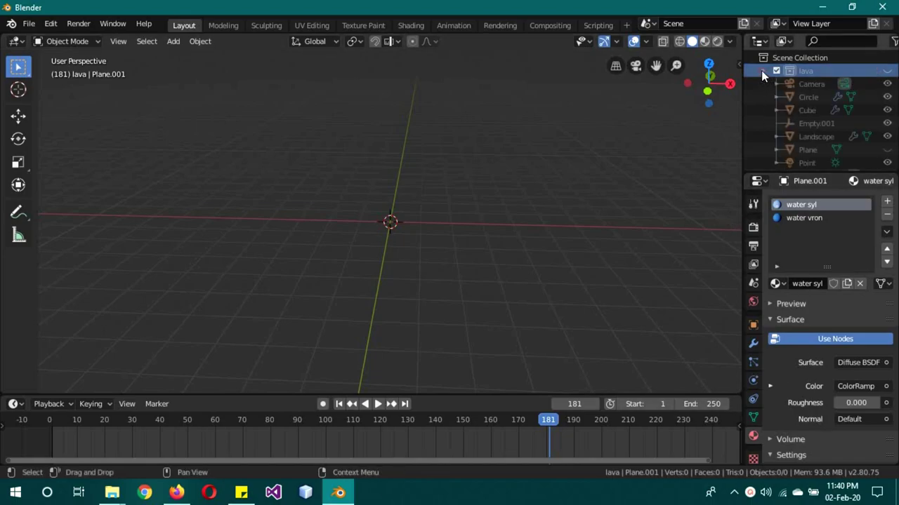
left_click(887, 71)
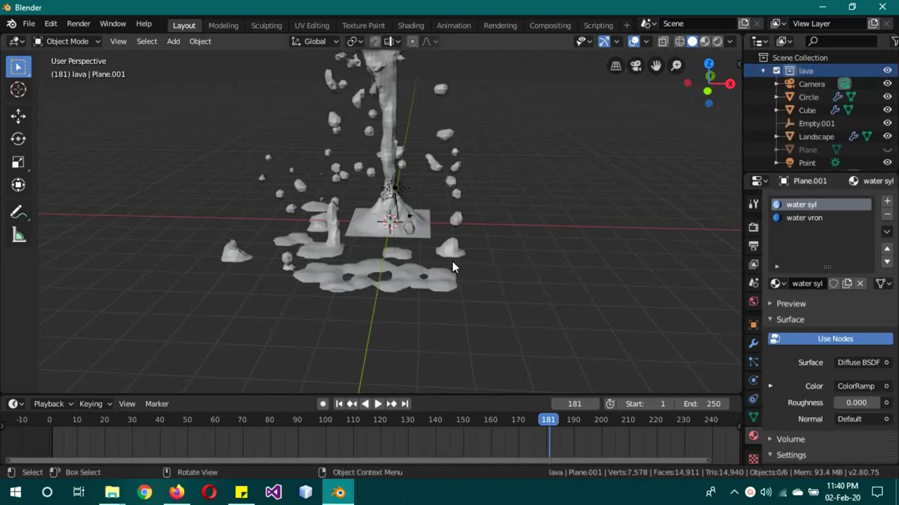
key("z")
left_click(477, 199)
scroll(519, 234, "up", 3)
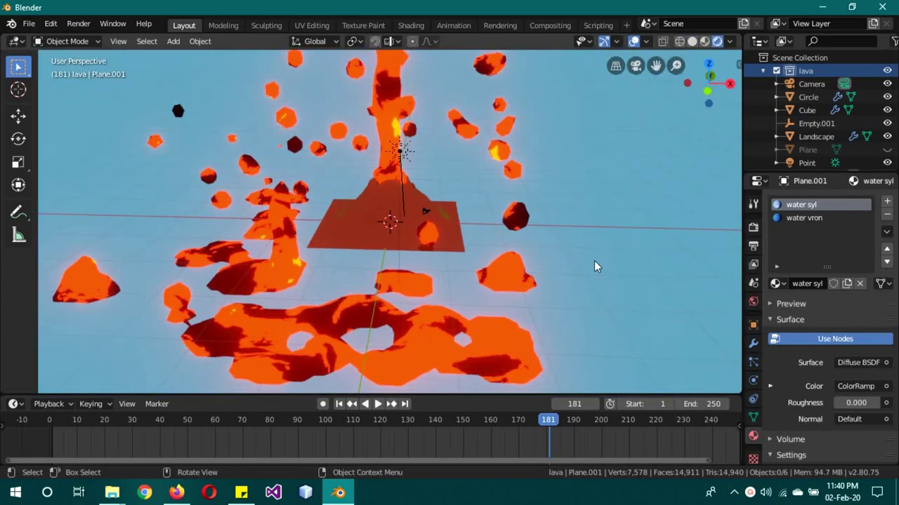
mouse_move(593, 260)
middle_mouse_down()
mouse_move(533, 239)
mouse_move(761, 226)
middle_mouse_up()
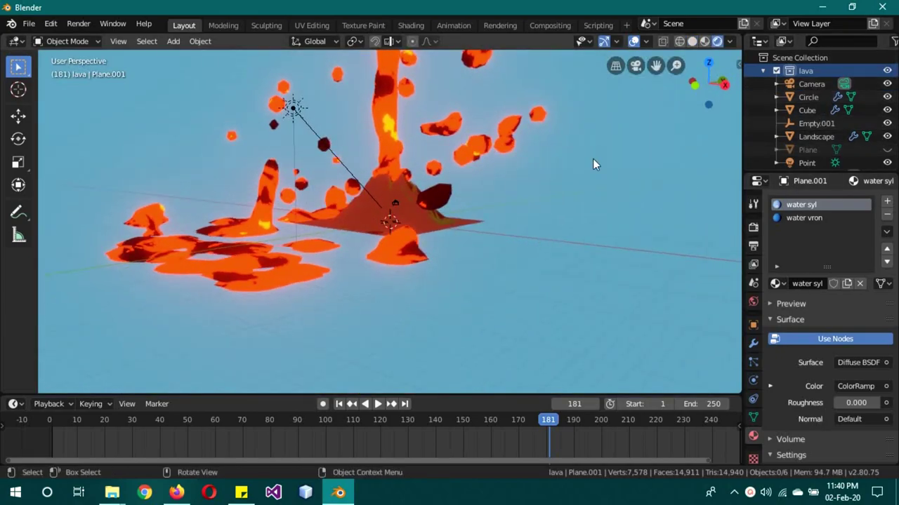
Select the lava cube and examine the node setup of its lava cooling material in the Shader Editor.
left_click(283, 276)
middle_click_drag(253, 303, 454, 281)
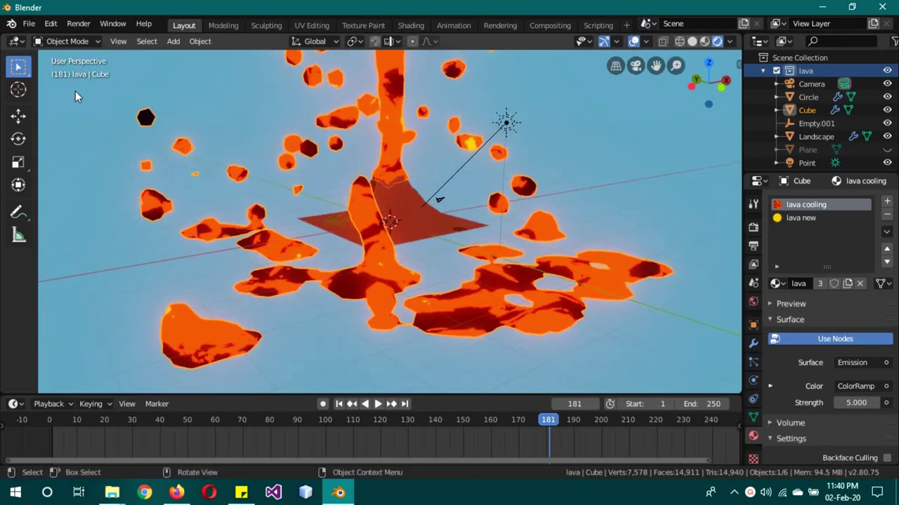
left_click(14, 41)
left_click(59, 129)
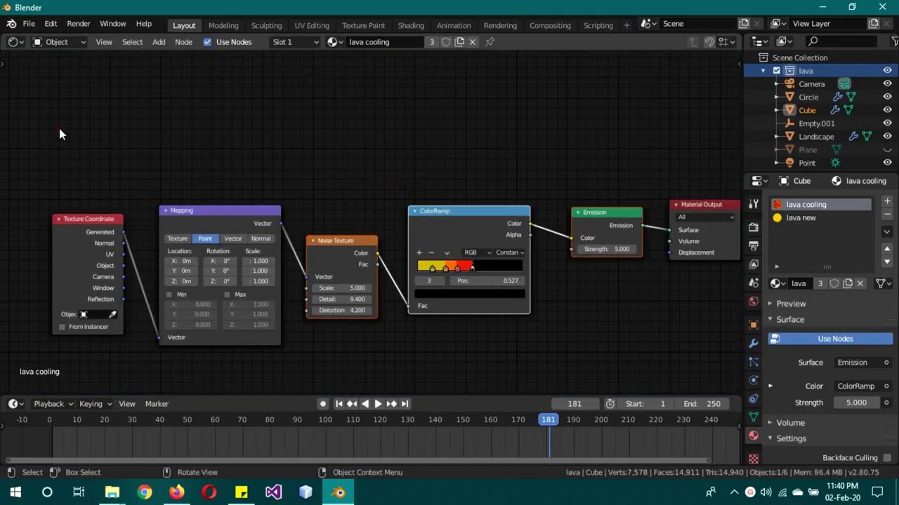
left_click_drag(438, 389, 467, 389)
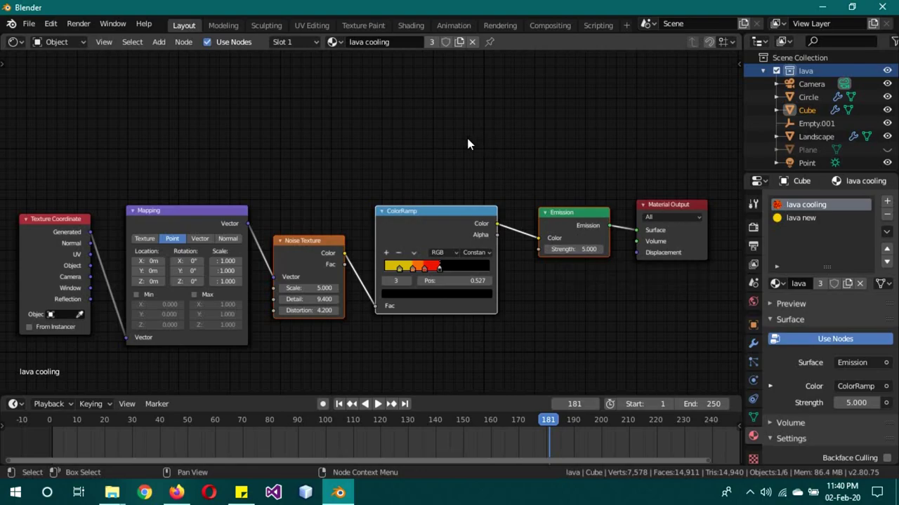
key("shift+a")
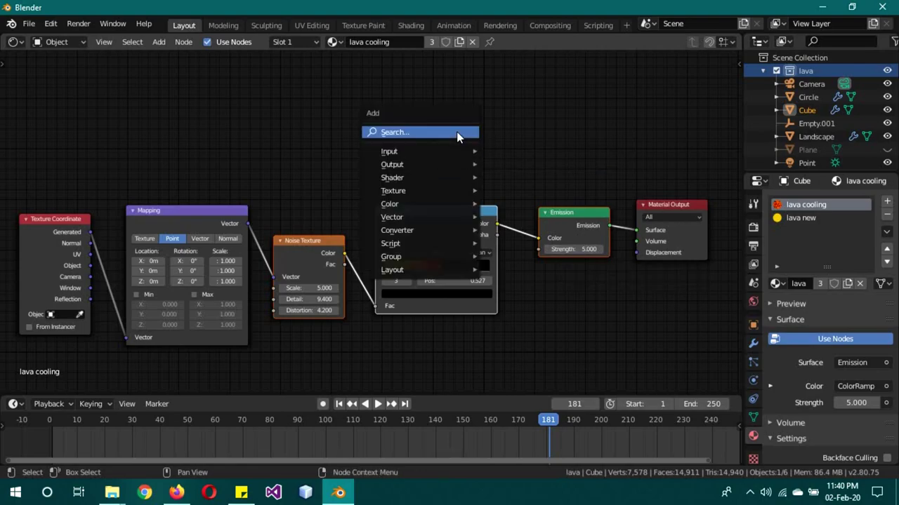
left_click(457, 134)
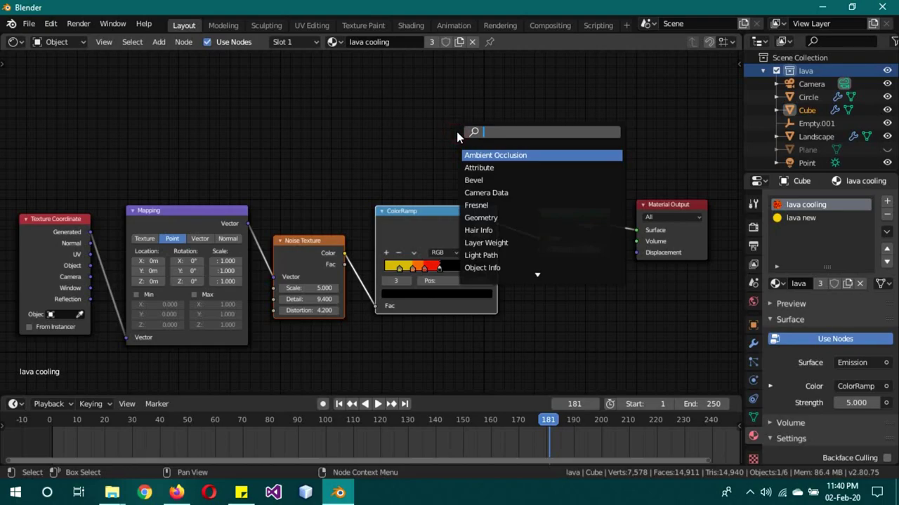
type("coo")
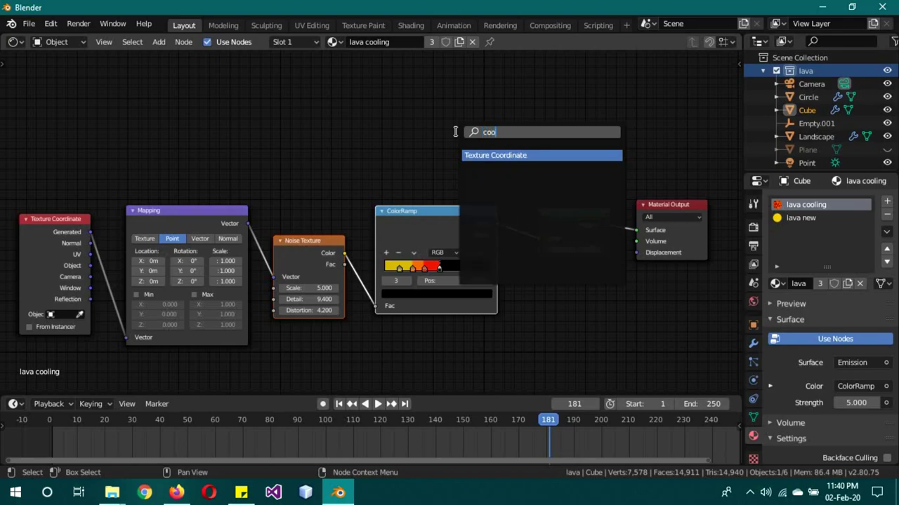
key("BackSpace")
key("BackSpace")
key("BackSpace")
key("Escape")
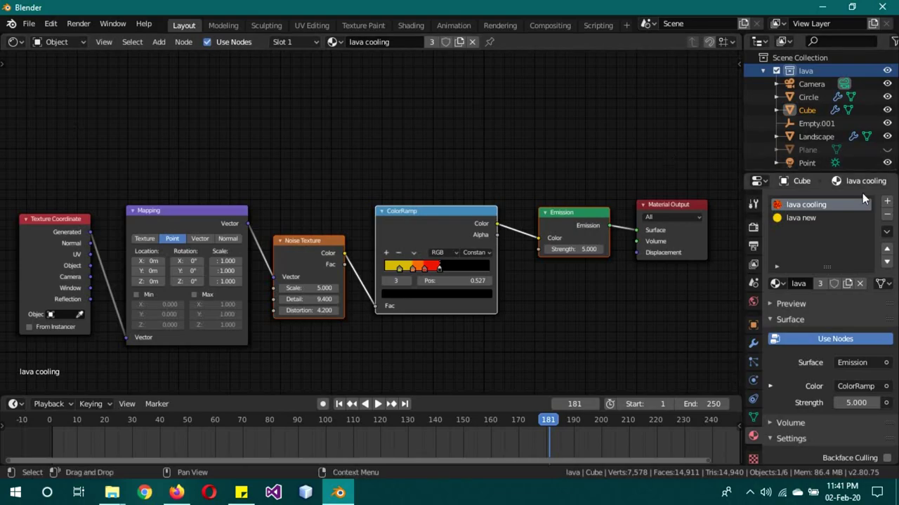
Return to the 3D Viewport and assign the lava new material to the whole cube mesh in Edit Mode.
left_click(13, 42)
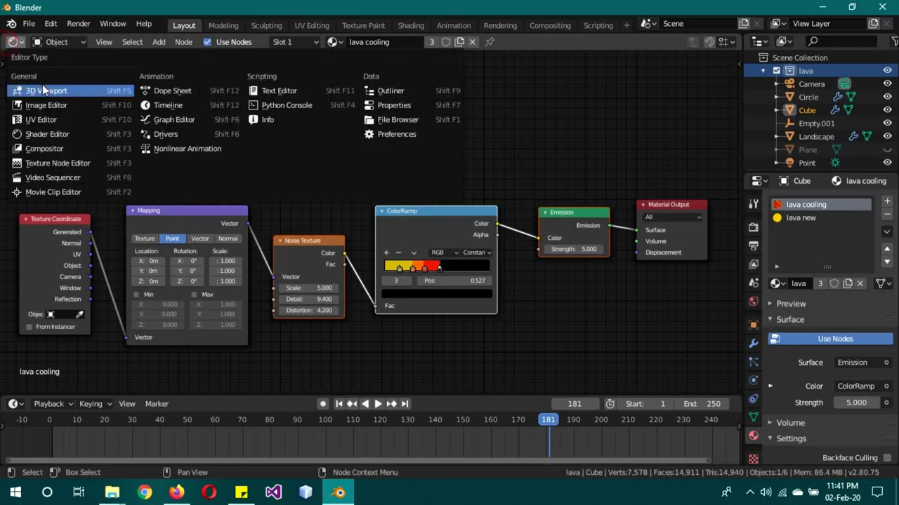
left_click(42, 90)
scroll(567, 270, "up", 2)
scroll(568, 275, "up", 2)
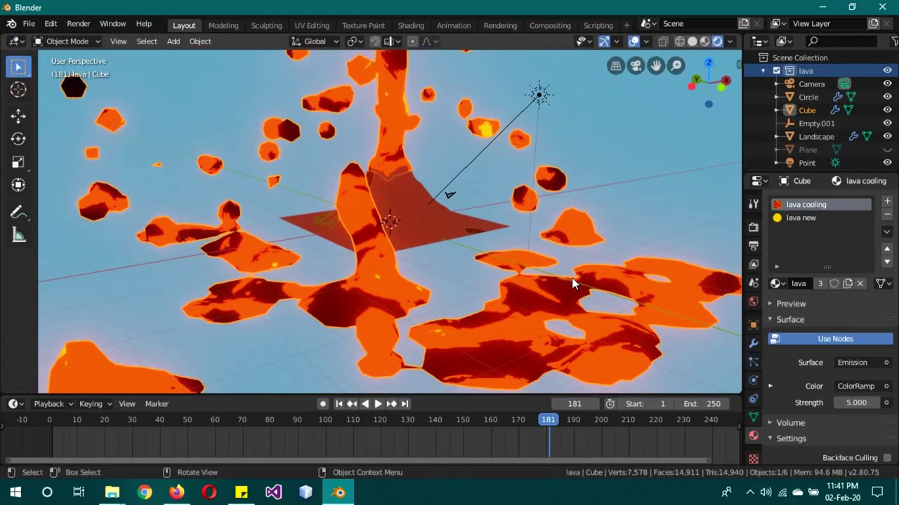
key("Tab")
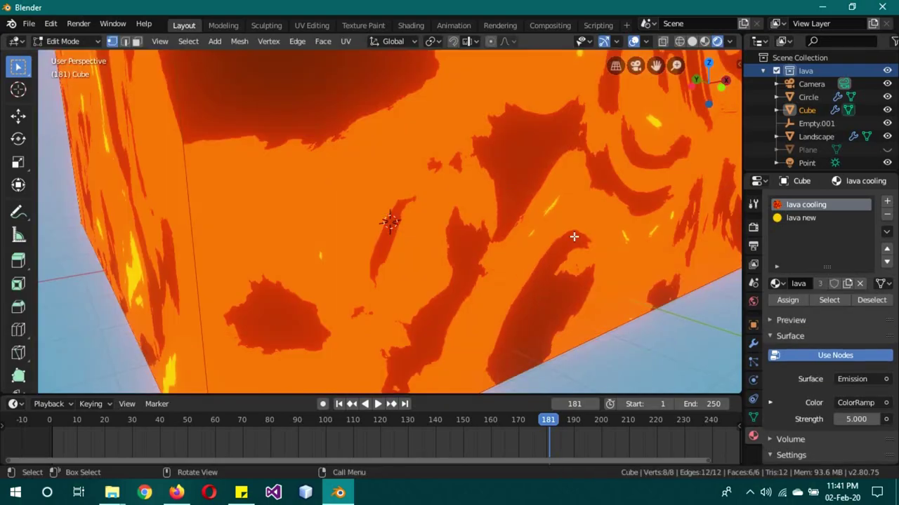
left_click(799, 218)
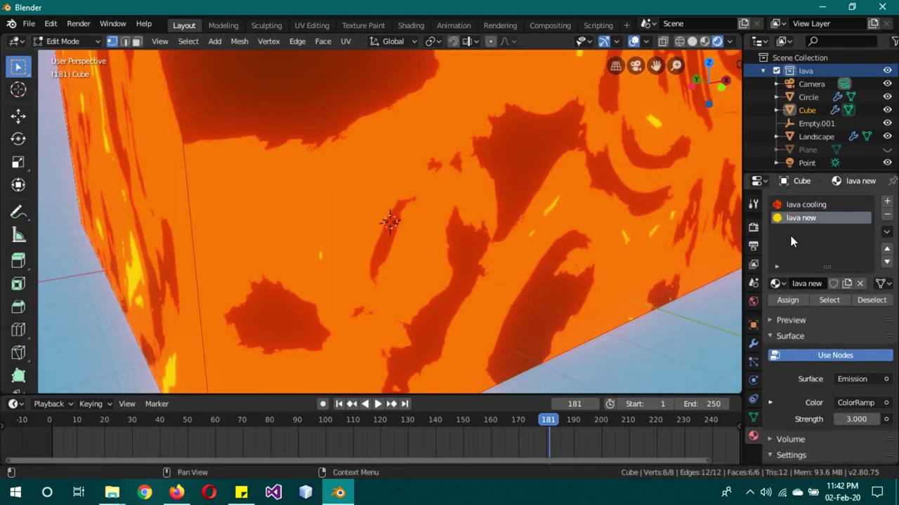
left_click(788, 300)
key("Tab")
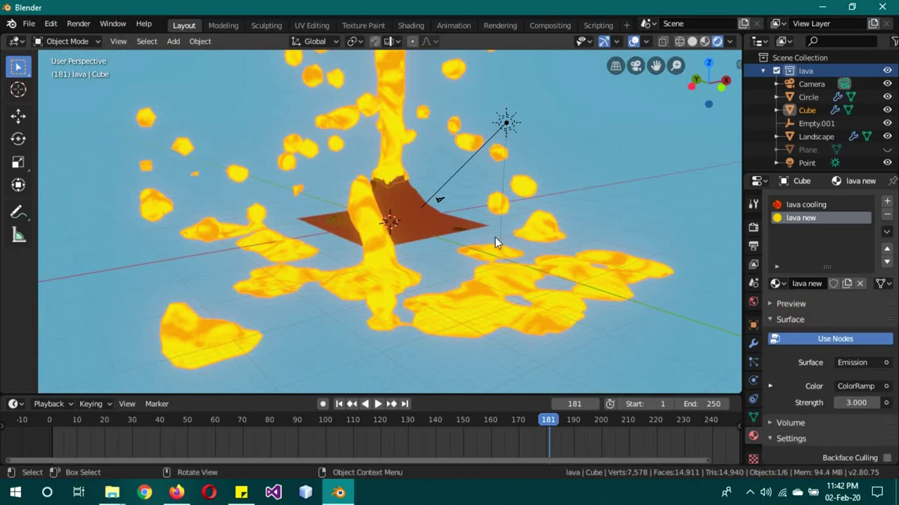
Examine the lava new material's nodes in the Shader Editor and return to the 3D Viewport.
left_click(14, 41)
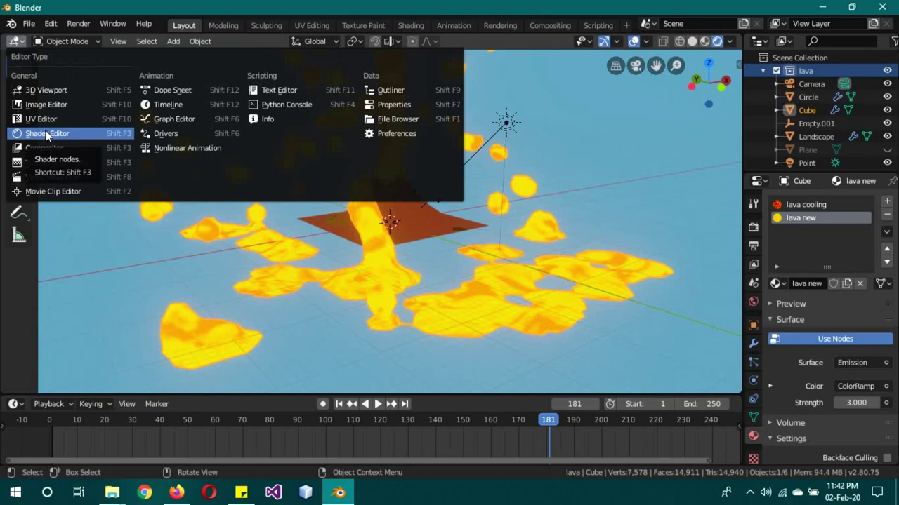
left_click(46, 132)
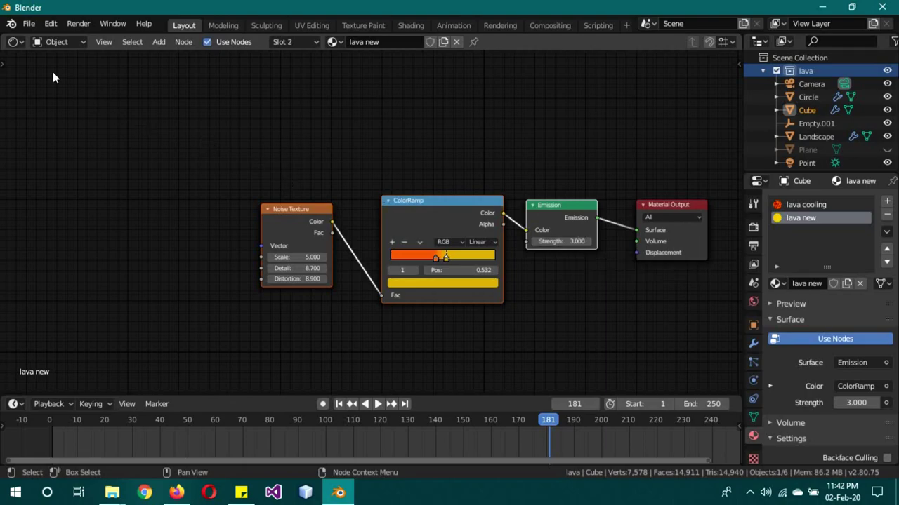
left_click(14, 41)
left_click(41, 86)
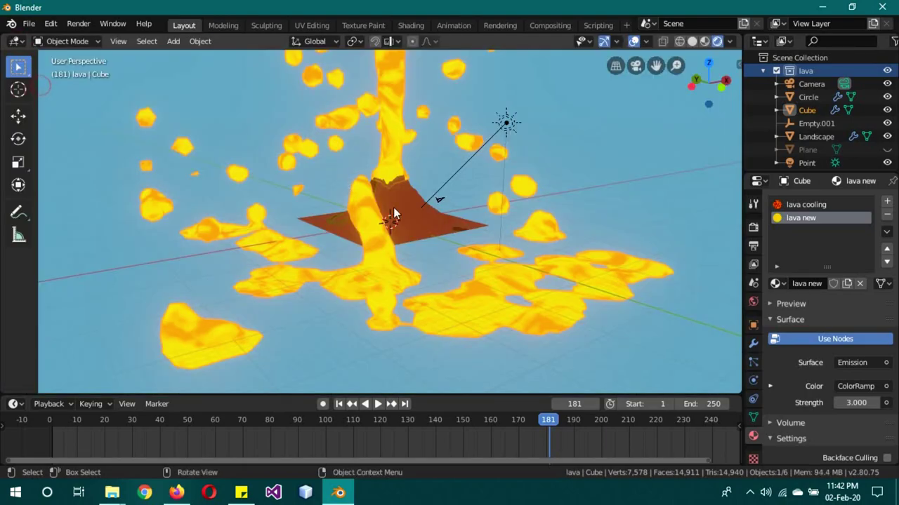
Hide and collapse the lava collection, unhide the watter collection and select the water plane.
left_click(887, 71)
left_click(763, 71)
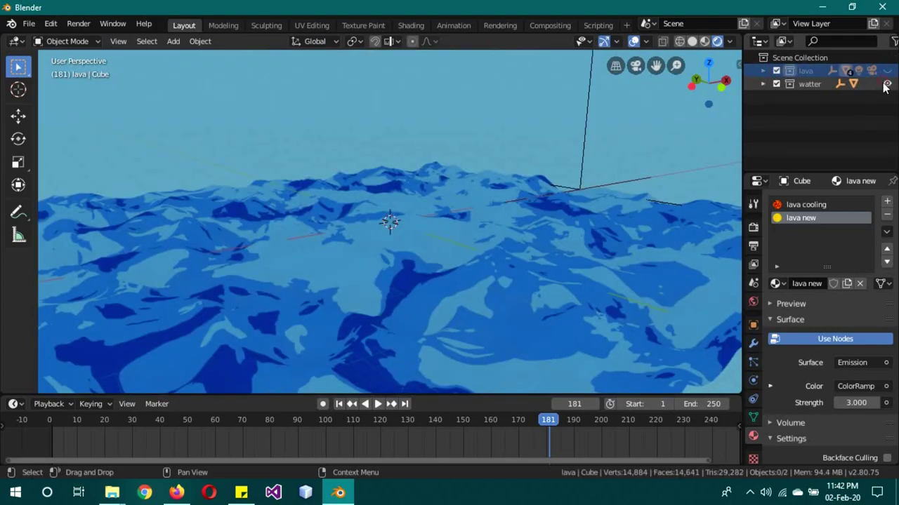
left_click(887, 83)
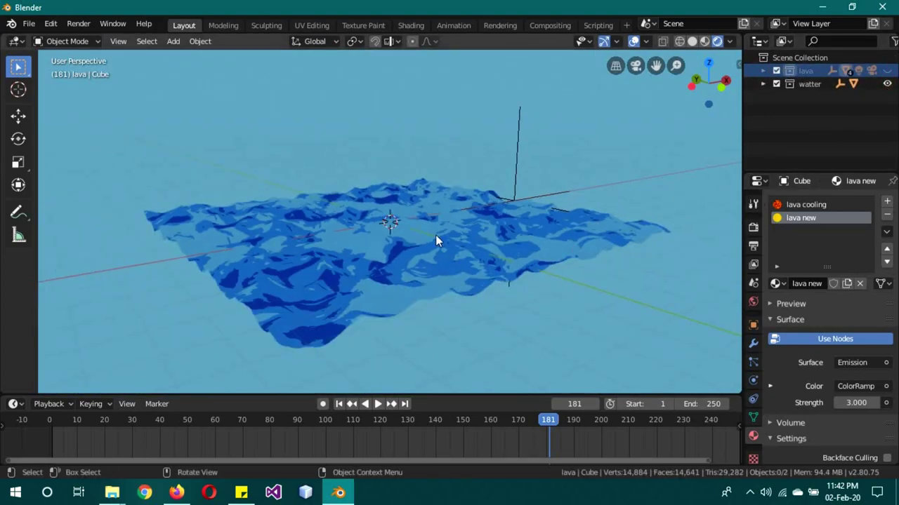
left_click(435, 236)
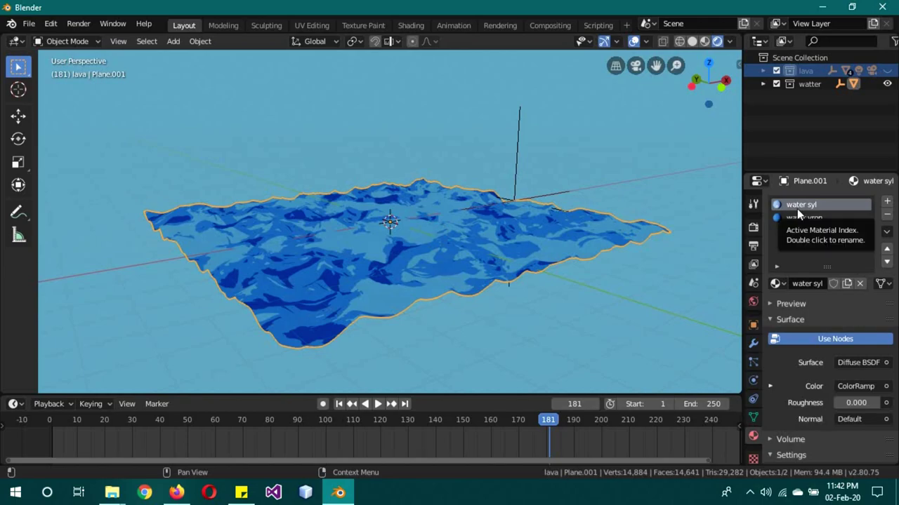
Show the water syl nodes in the Shader Editor and split the area to place a 3D Viewport beside them.
left_click(17, 42)
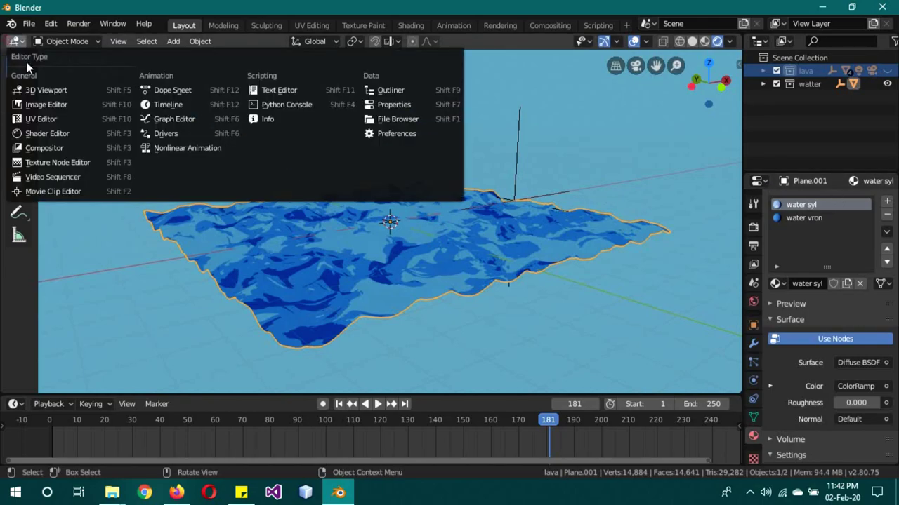
left_click(66, 135)
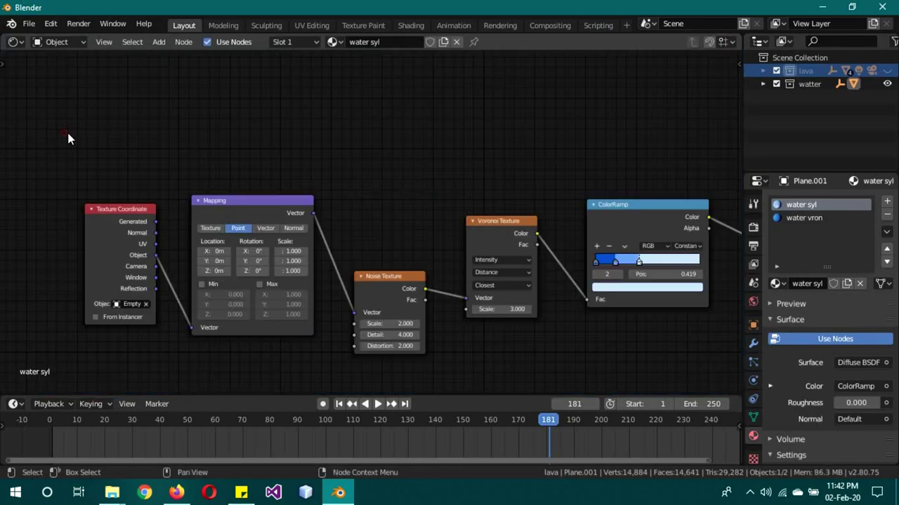
left_click_drag(722, 40, 421, 70)
left_click(438, 41)
left_click(458, 90)
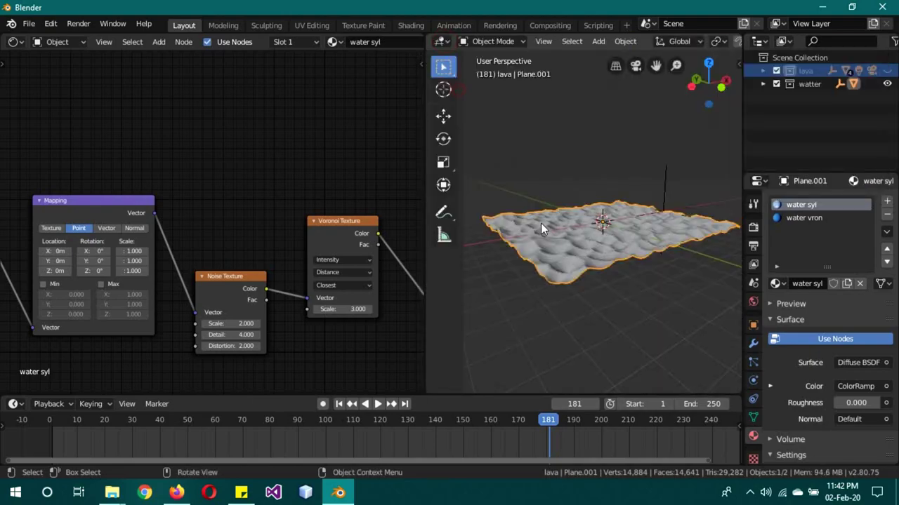
Preview the water plane in Rendered shading and return the viewport to Solid shading.
key("z")
left_click(582, 161)
middle_click_drag(644, 247, 601, 241)
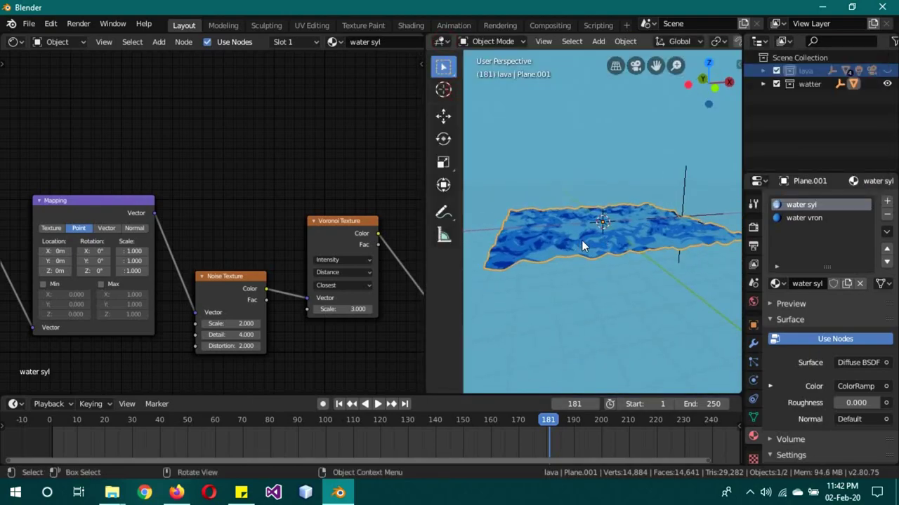
key("z")
key("z")
left_click(662, 231)
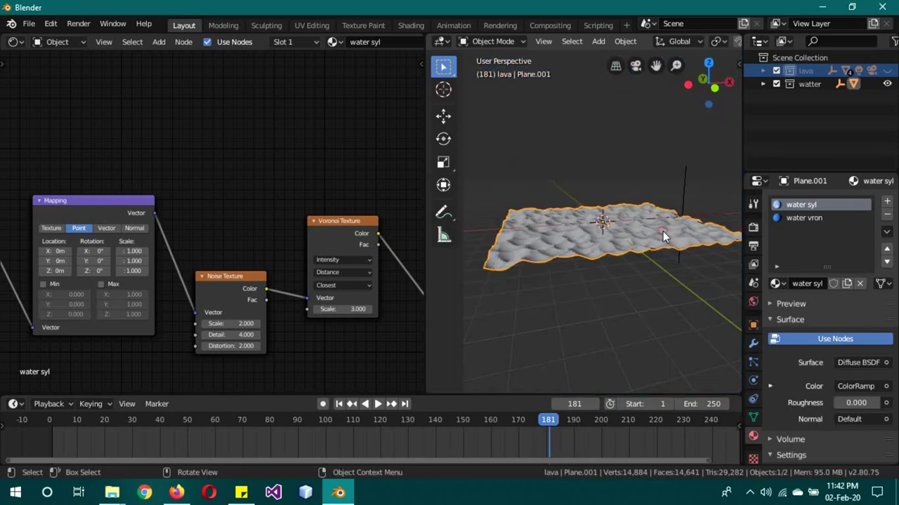
Examine the water plane's Displace modifier and the settings of the Voronoi texture it uses.
left_click(753, 344)
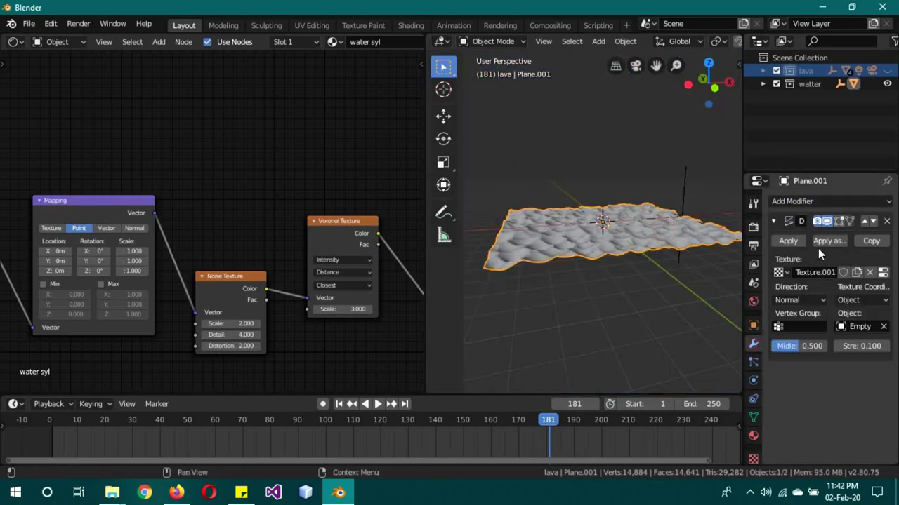
left_click(753, 459)
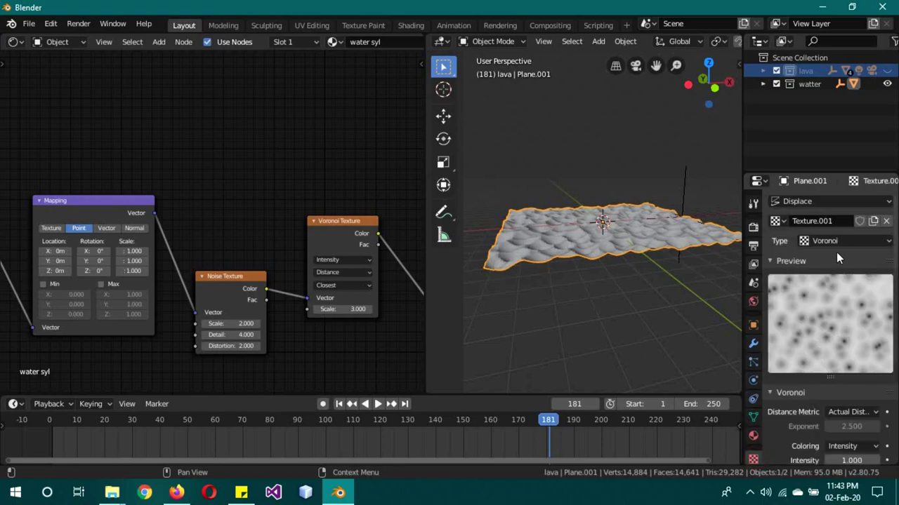
left_click(757, 345)
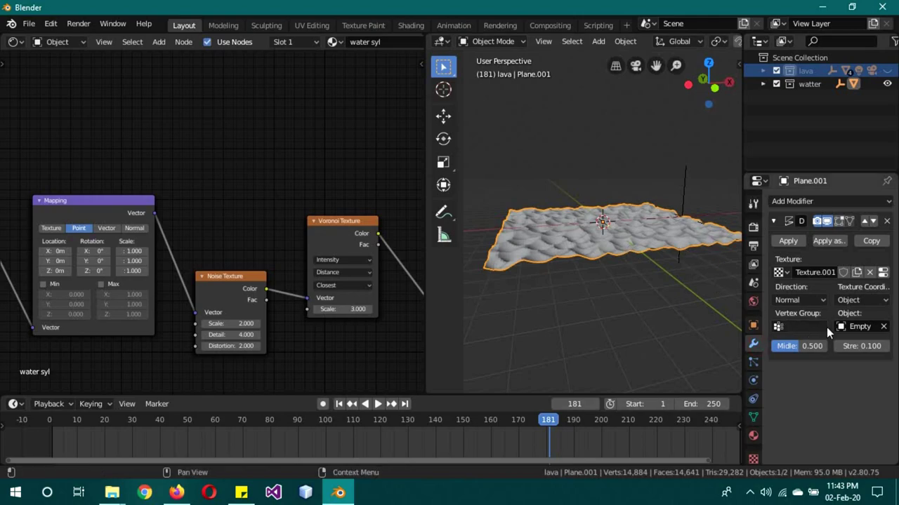
Apply smooth shading to the water plane.
scroll(586, 270, "up", 4)
scroll(585, 270, "up", 2)
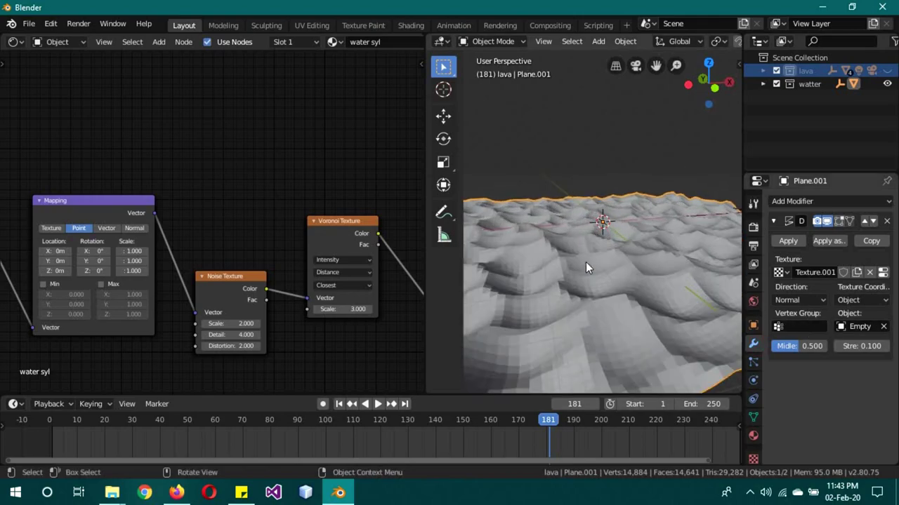
right_click(586, 262)
left_click(585, 262)
right_click(585, 262)
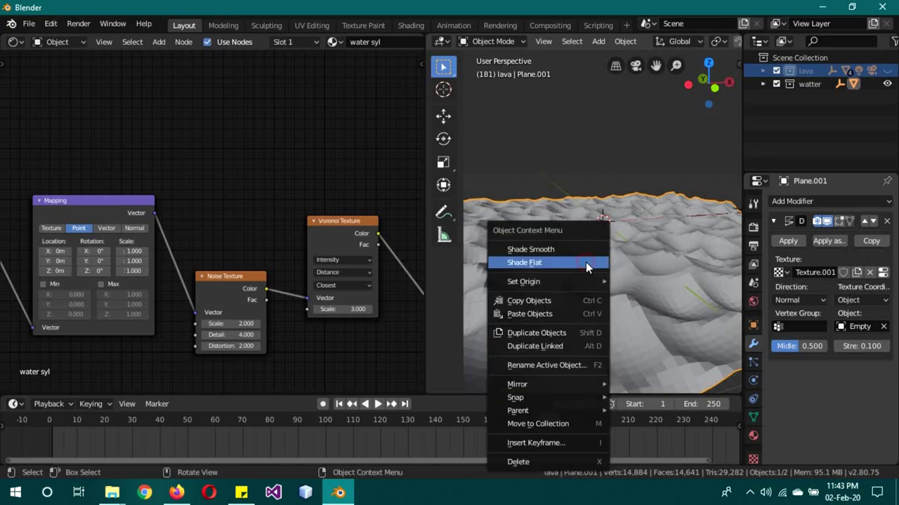
left_click(579, 252)
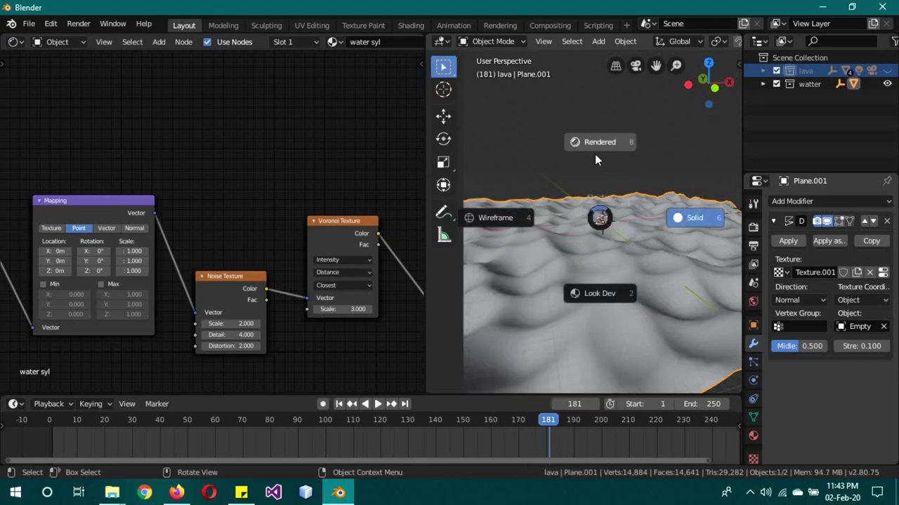
Switch the viewport to Rendered shading and set the water plane to flat shading.
left_click(594, 154)
right_click(597, 205)
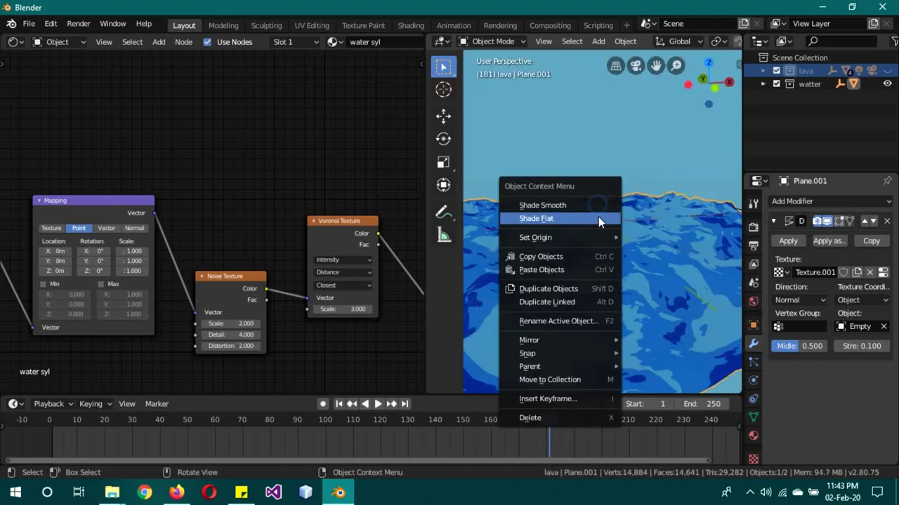
left_click(598, 218)
scroll(639, 302, "down", 5)
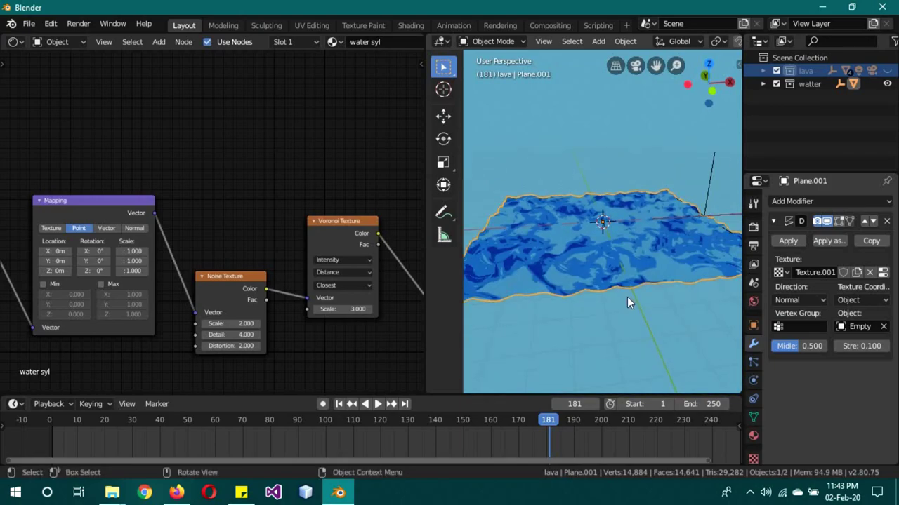
Review the remaining nodes of the water material and set the world background color to black.
left_click_drag(211, 390, 355, 386)
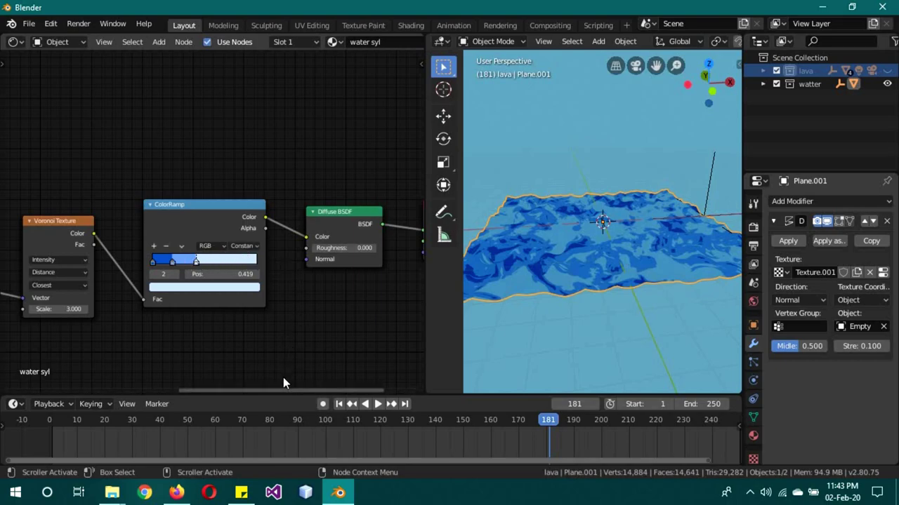
left_click_drag(290, 388, 361, 388)
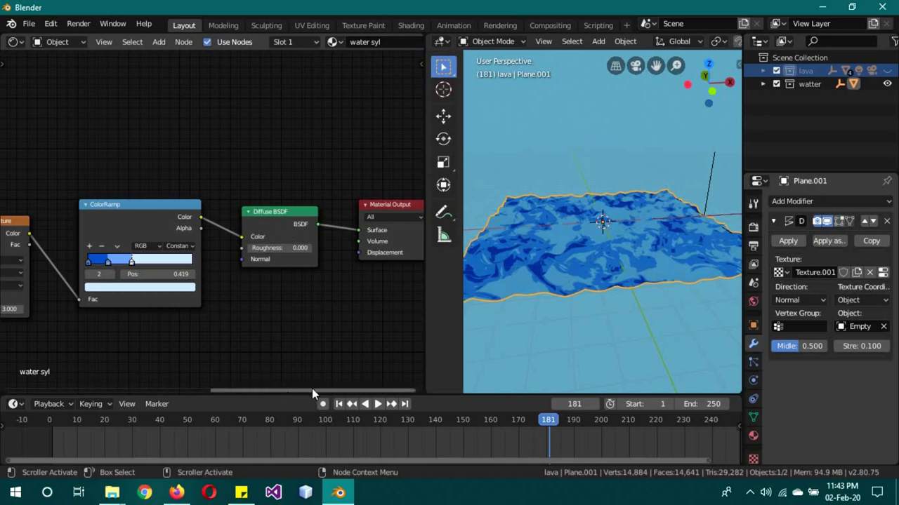
left_click(753, 302)
left_click(855, 288)
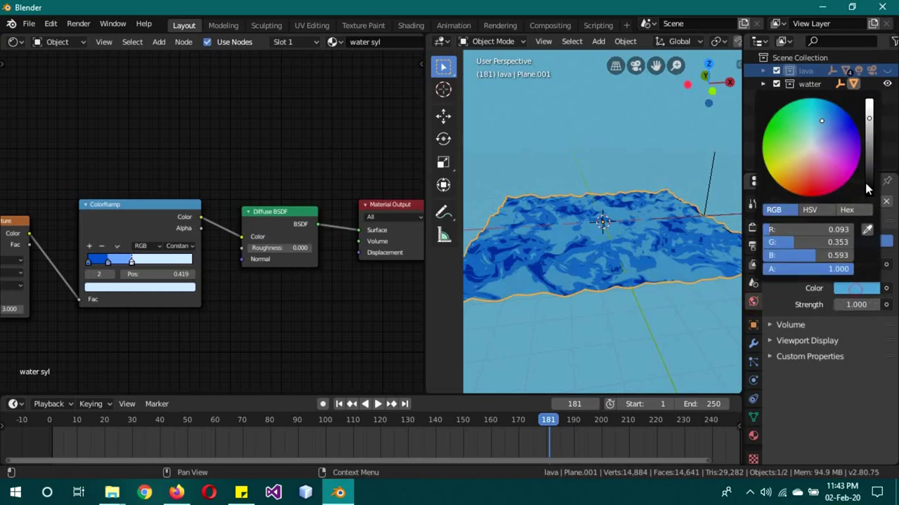
left_click_drag(864, 177, 866, 243)
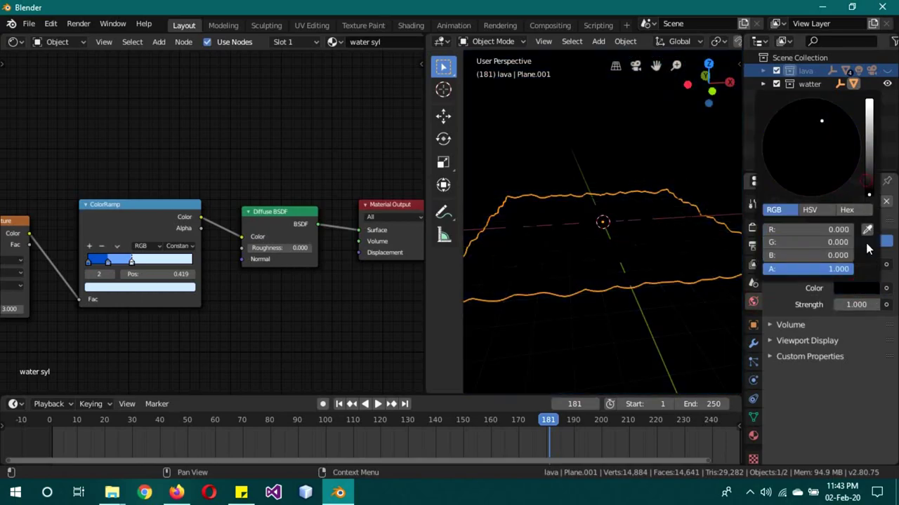
Add a Translucent BSDF node after the ColorRamp and connect its BSDF output to the Material Output's Surface in place of the Diffuse BSDF.
key("shift+a")
left_click(268, 132)
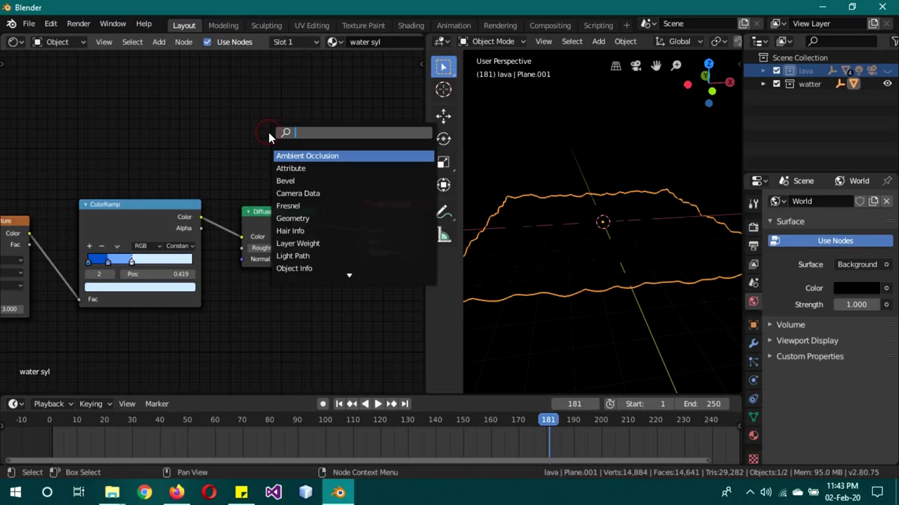
type("tran")
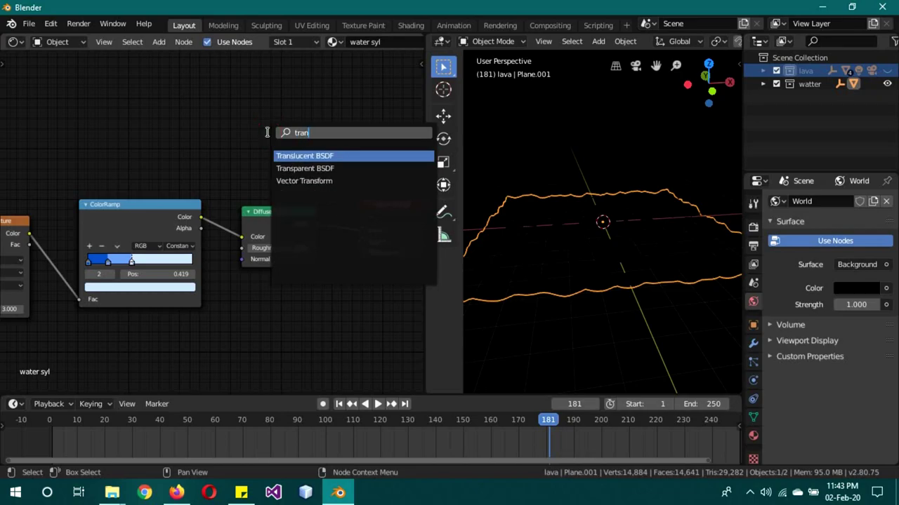
key("Return")
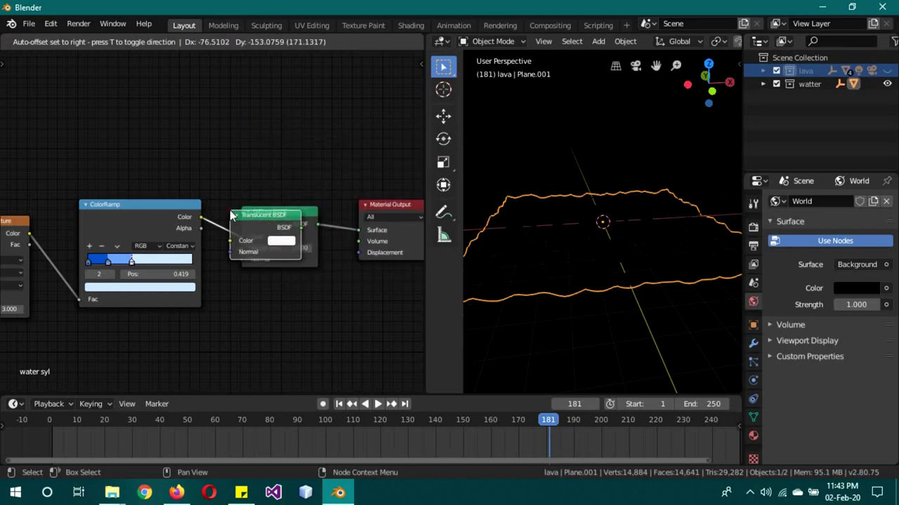
left_click(318, 236)
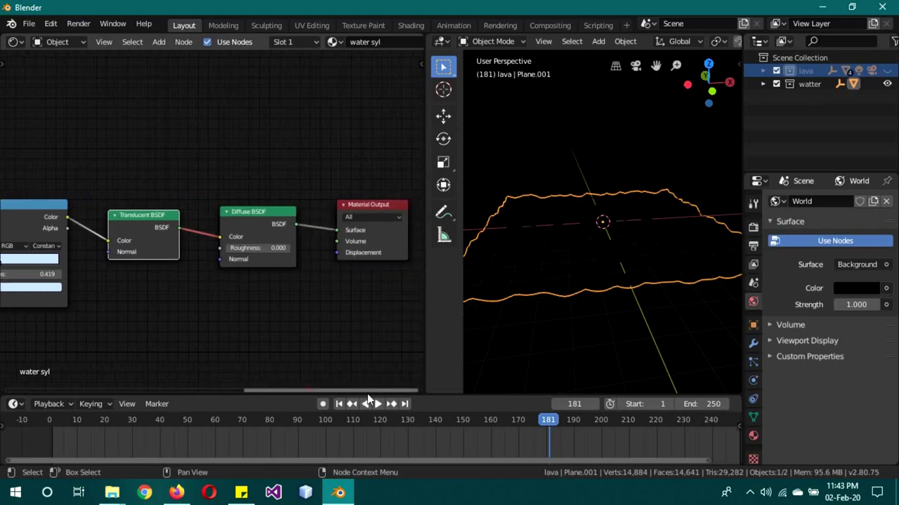
left_click_drag(309, 389, 365, 391)
left_click_drag(217, 236, 334, 231)
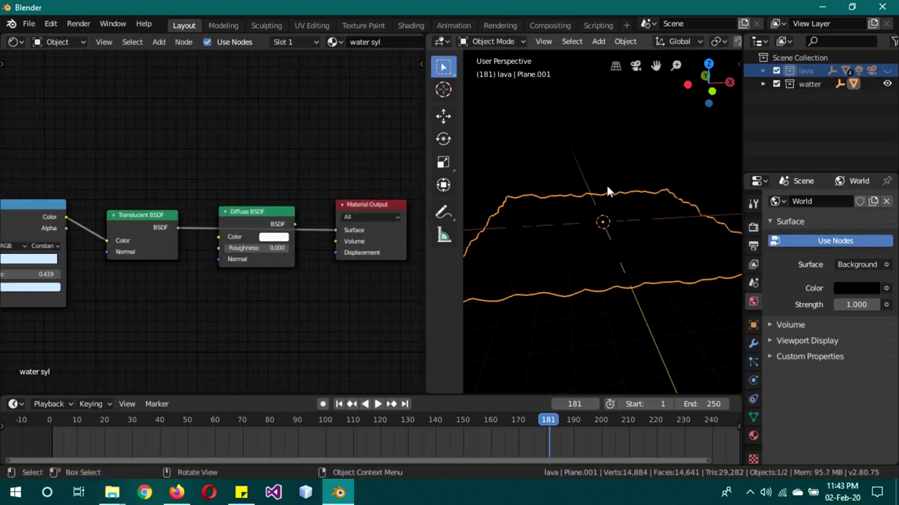
Add a Sun light to the scene and set the viewport to Rendered shading.
key("shift+a")
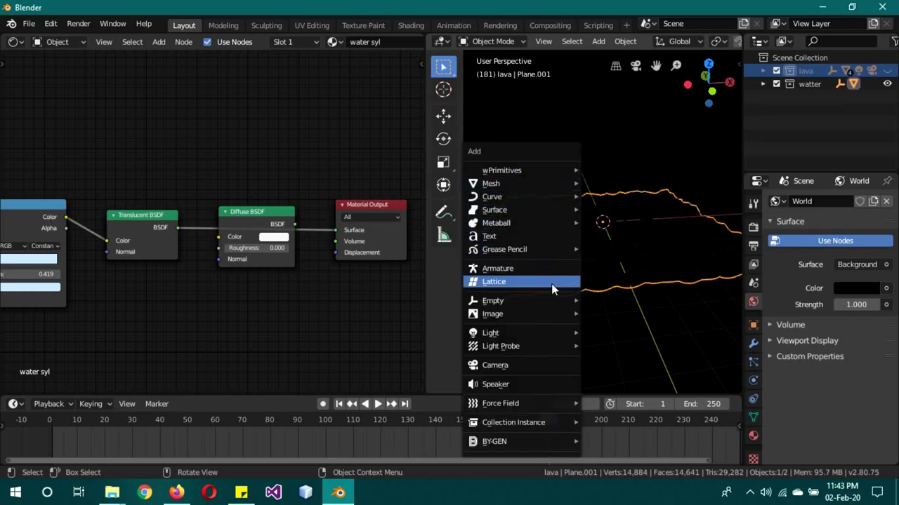
mouse_move(569, 334)
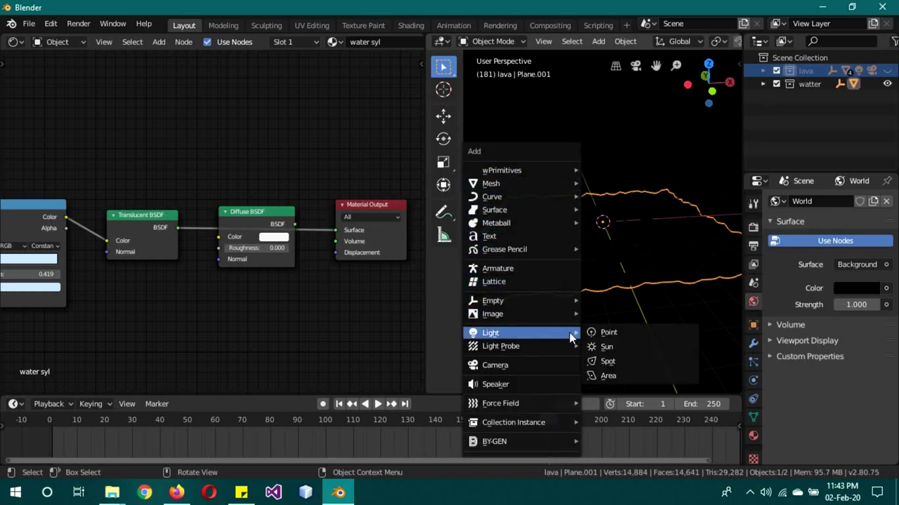
left_click(607, 347)
key("z")
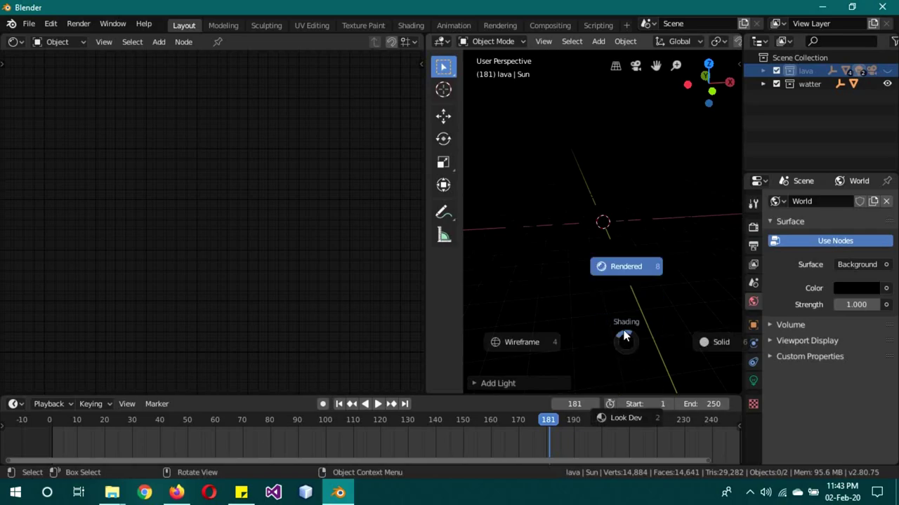
left_click(625, 274)
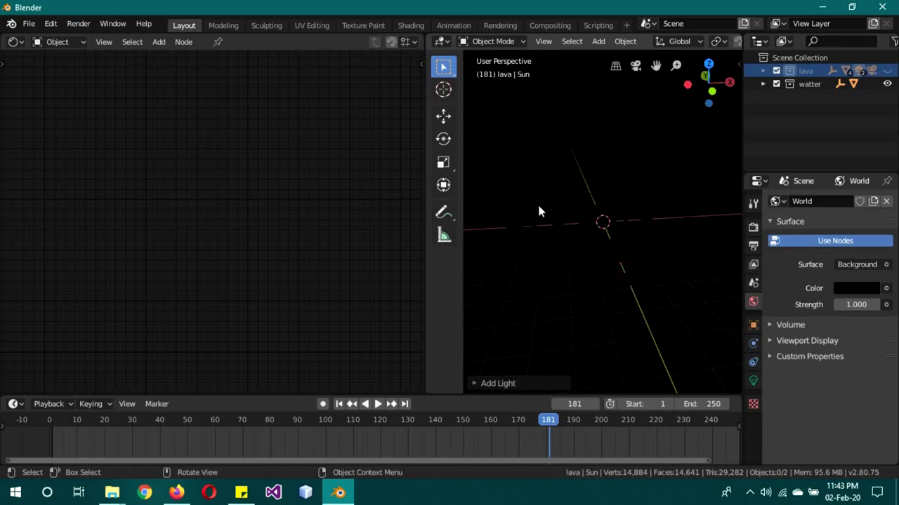
Make the watter collection active, add a Point light to it and raise the light along Z above the water plane.
left_click(809, 84)
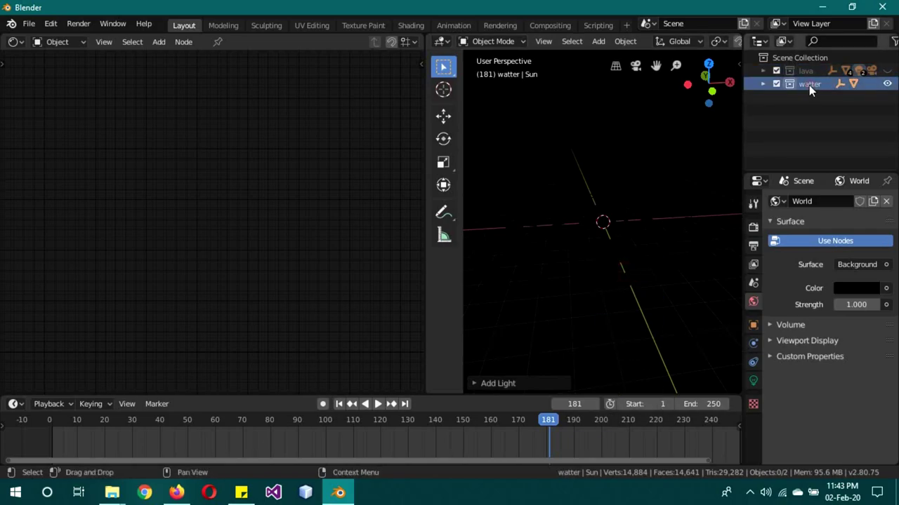
left_click(571, 226)
key("shift+a")
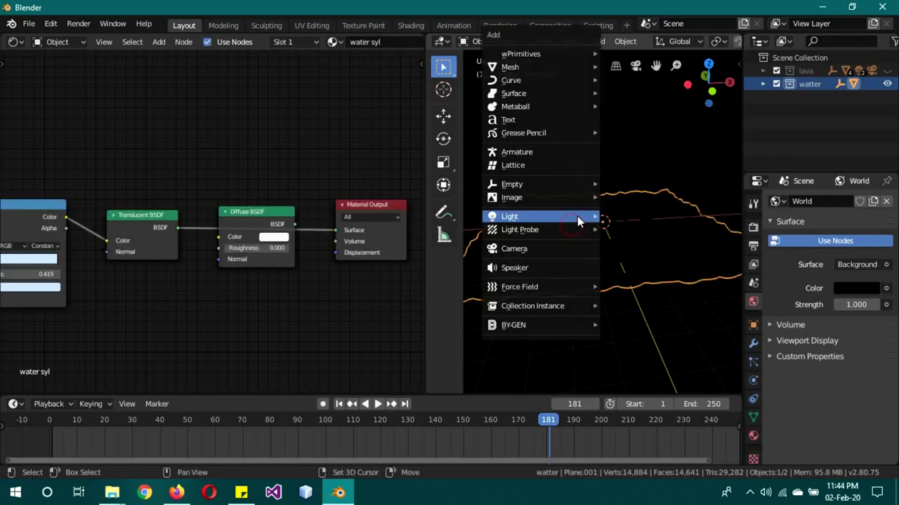
mouse_move(582, 218)
left_click(627, 218)
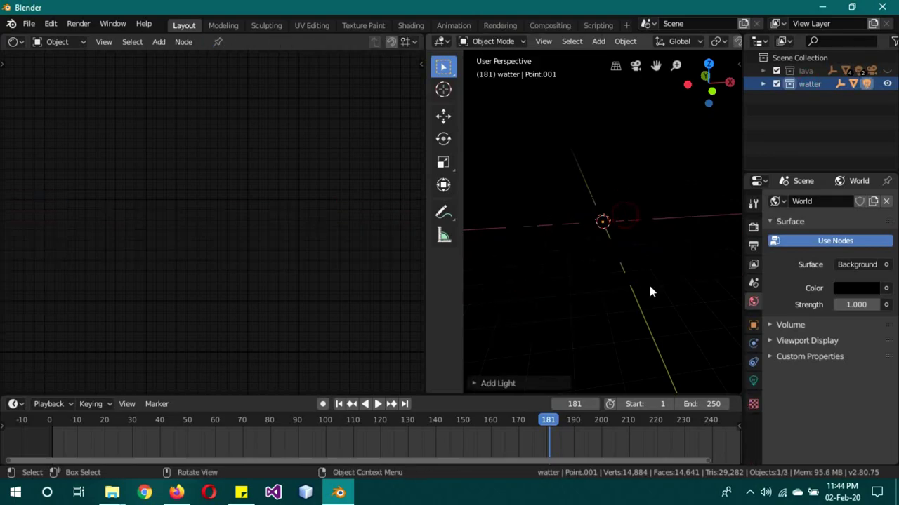
key("g")
key("z")
left_click(653, 218)
Try the Sun type on the new light and return it to Point.
left_click(753, 380)
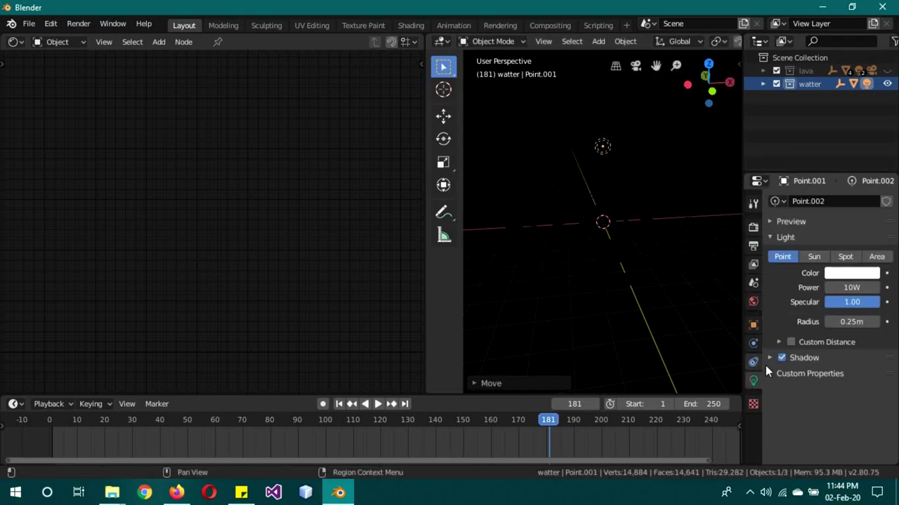
left_click(814, 257)
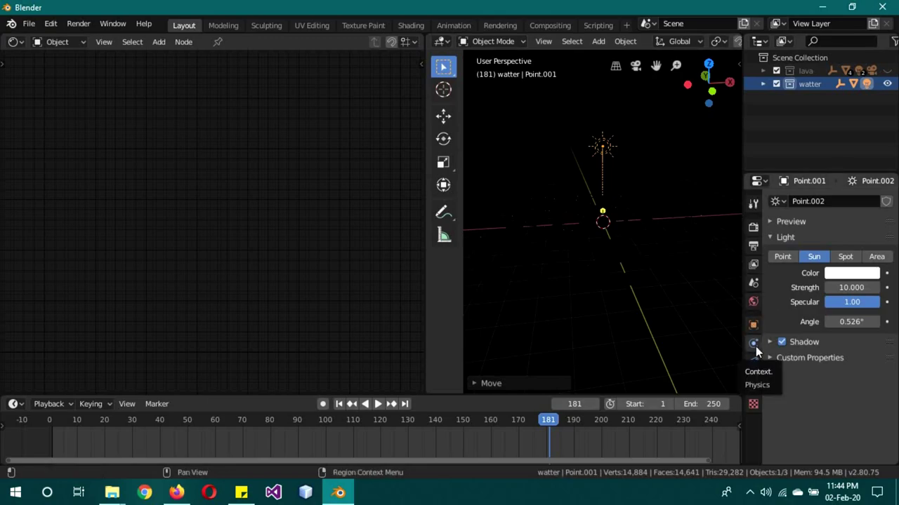
left_click(779, 257)
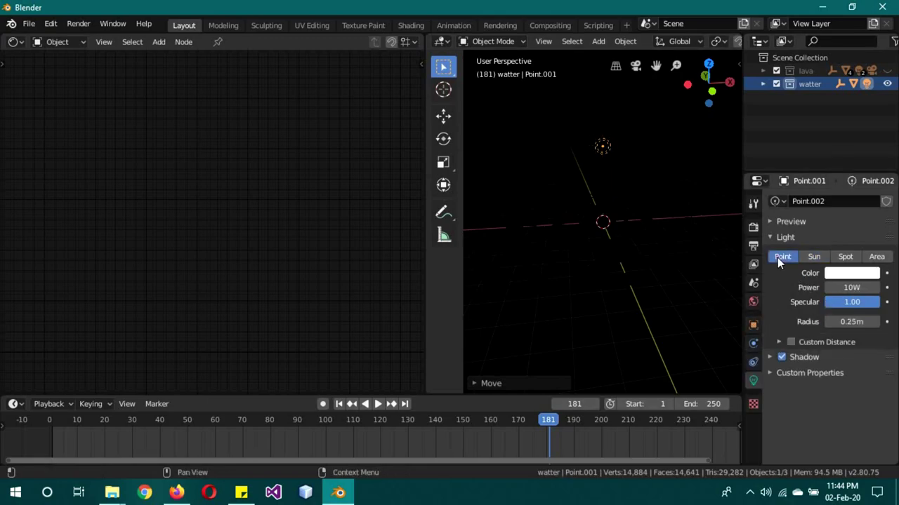
Brighten the world background color from black to a very dark gray.
left_click(753, 301)
left_click(847, 290)
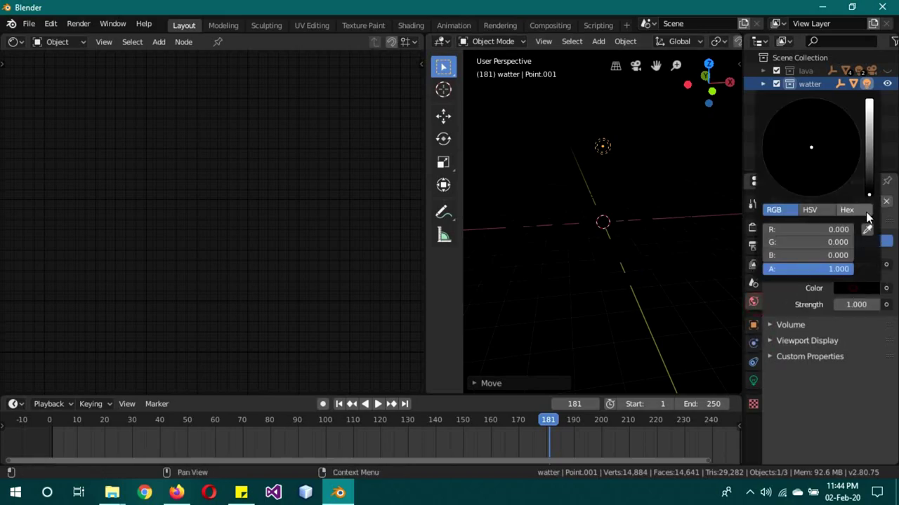
left_click(870, 191)
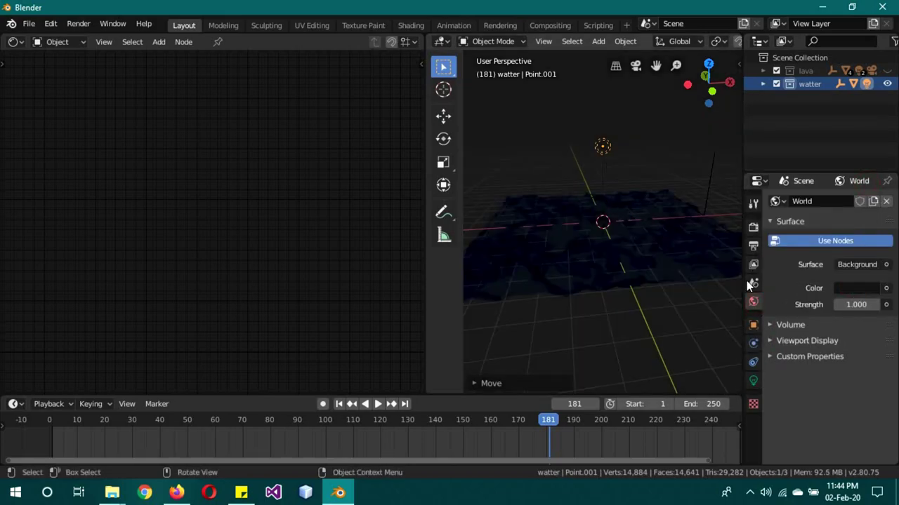
Set the point light's power to 1000 W and lower it along Z to the water surface.
left_click(753, 380)
left_click(850, 287)
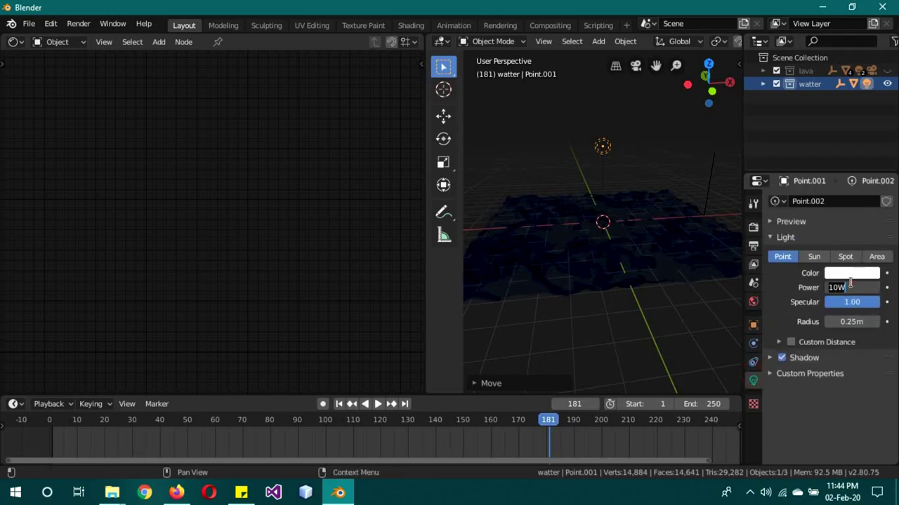
type("1000")
key("Return")
key("g")
key("z")
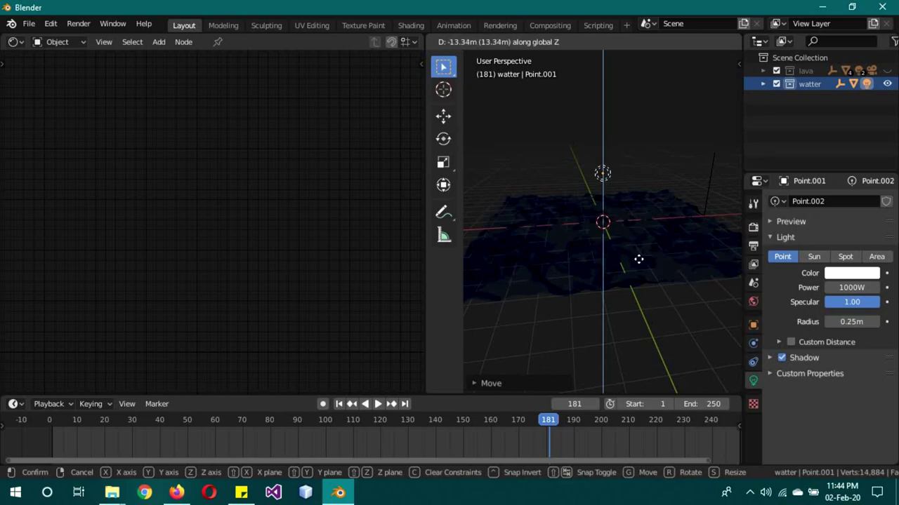
left_click(651, 309)
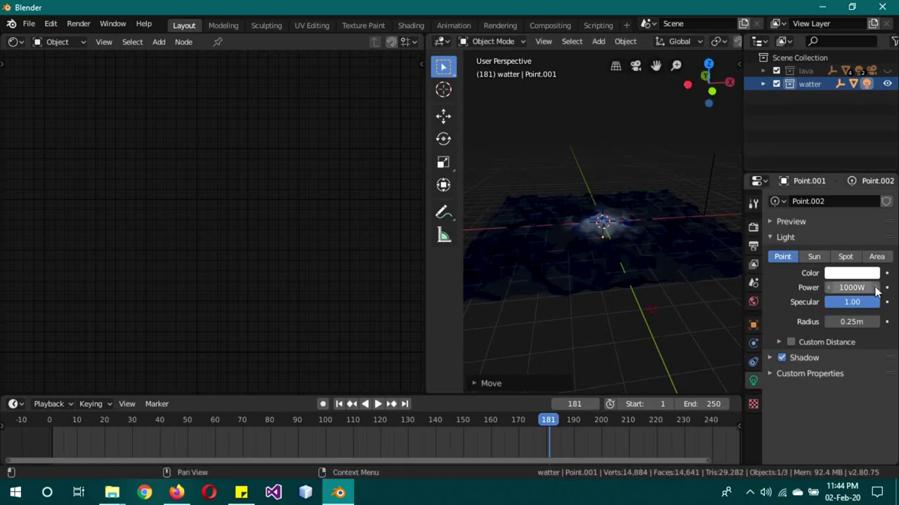
Try the Sun type on the light and raise it along Z high above the water plane.
left_click(814, 257)
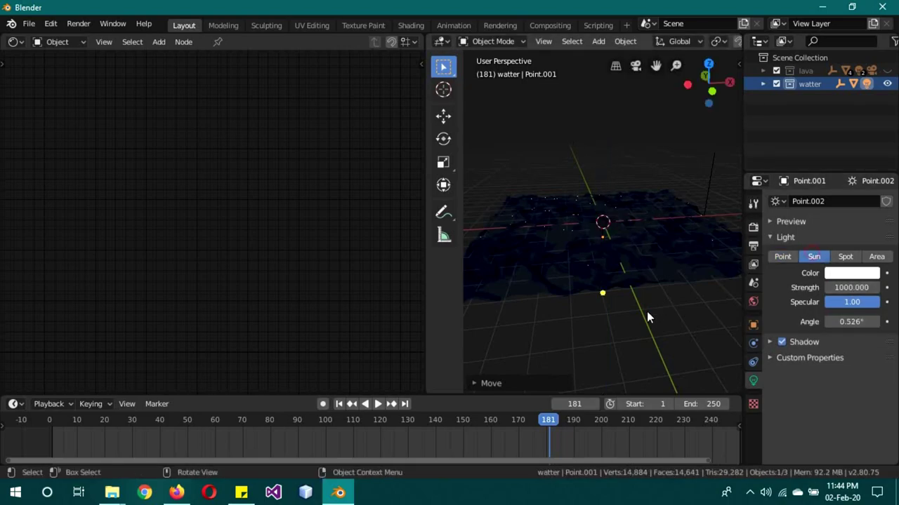
key("g")
key("z")
left_click(636, 167)
key("g")
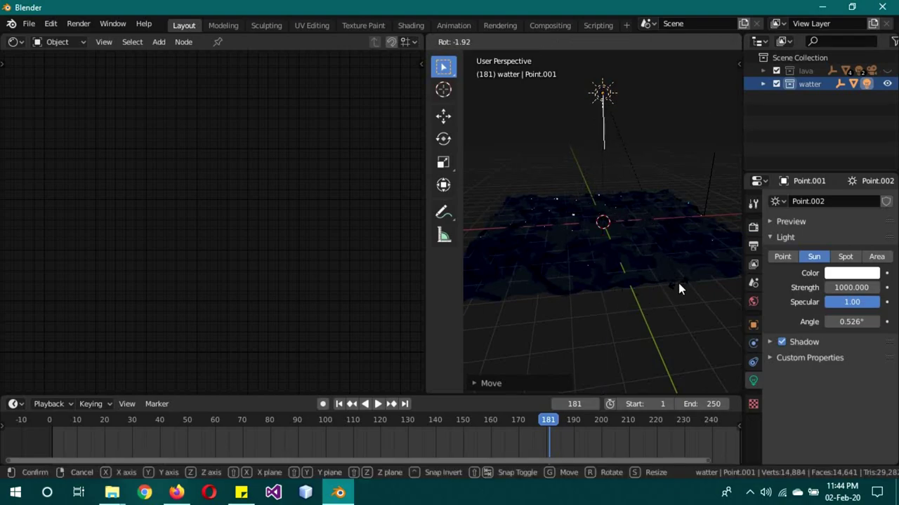
right_click(678, 284)
Try the Spot and Area types on the light and return it to Point.
left_click(782, 256)
left_click(845, 256)
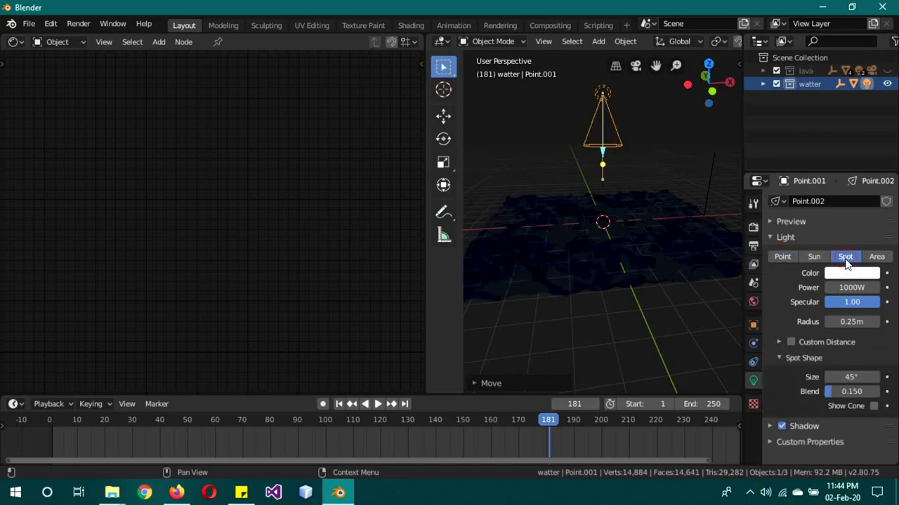
left_click(876, 257)
left_click(782, 257)
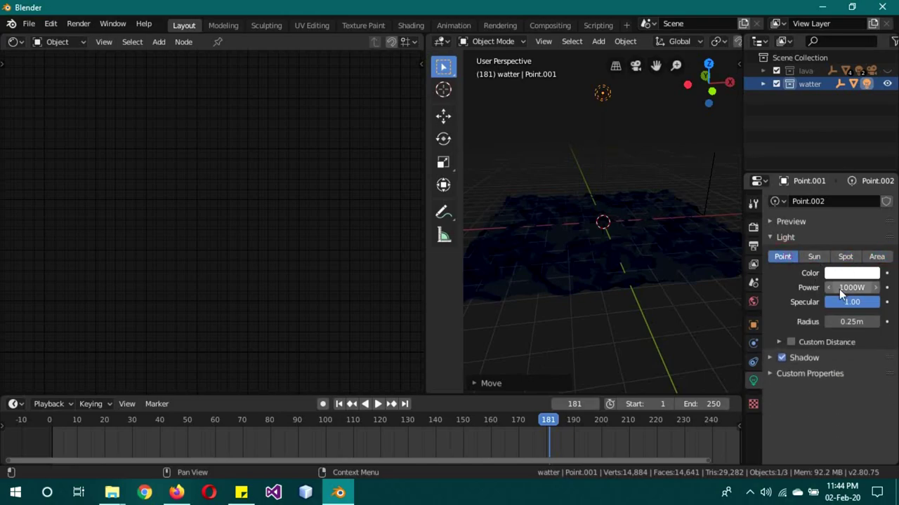
left_click(841, 288)
type("0")
key("Return")
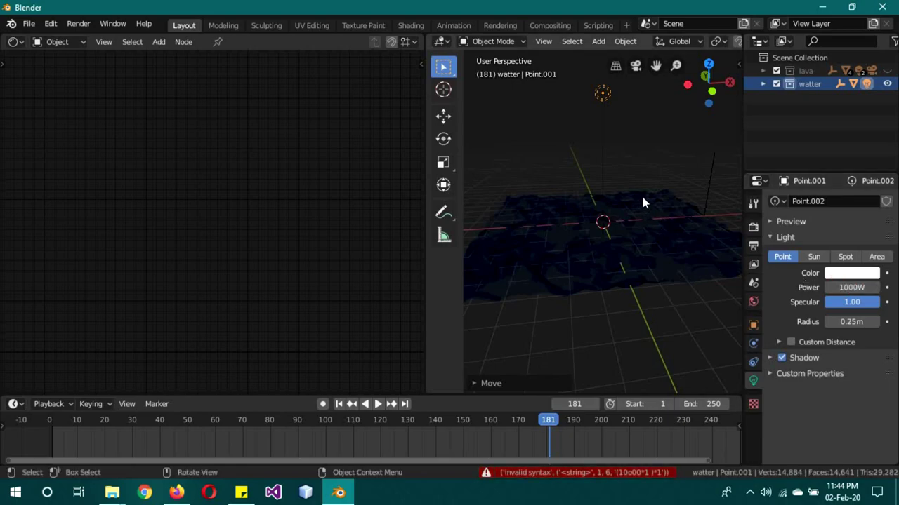
Set the point light's power to 10000 W.
left_click(851, 287)
left_click(857, 287)
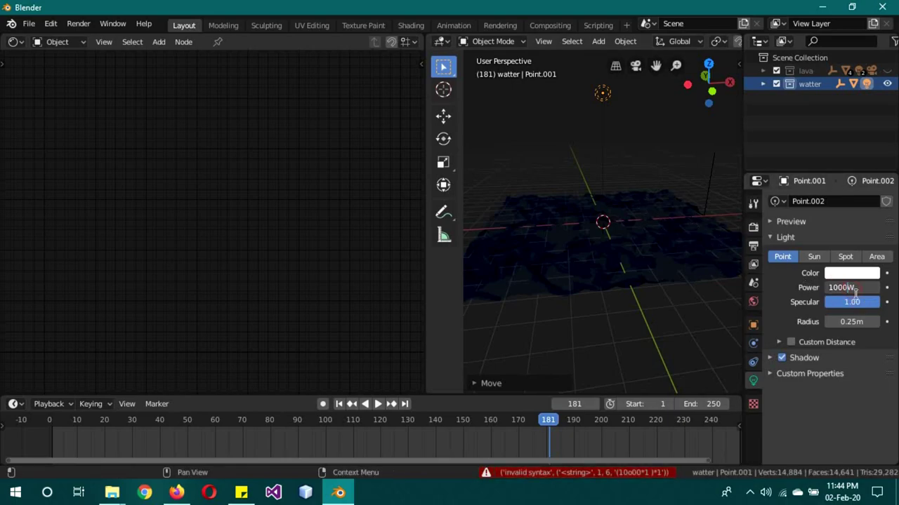
type("0")
key("Return")
Lower the point light about 75 m along Z to the center of the water plane and inspect the lit surface up close.
key("g")
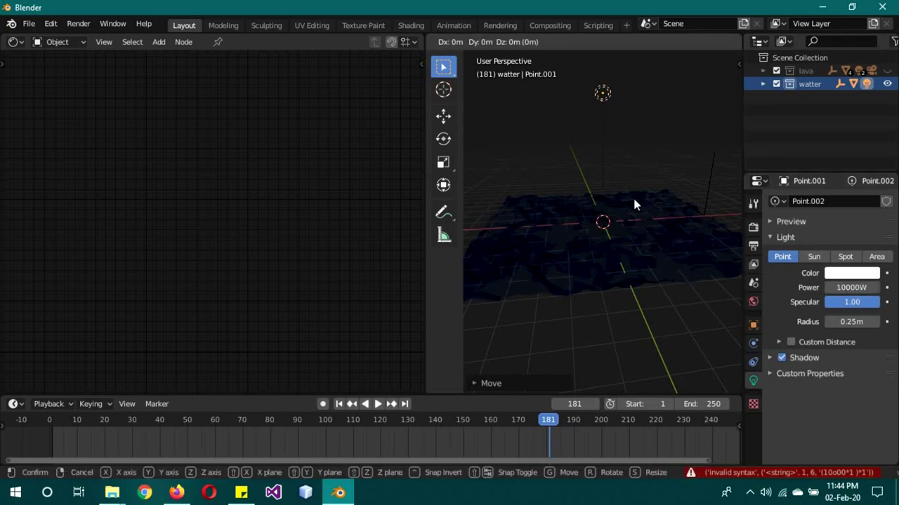
key("z")
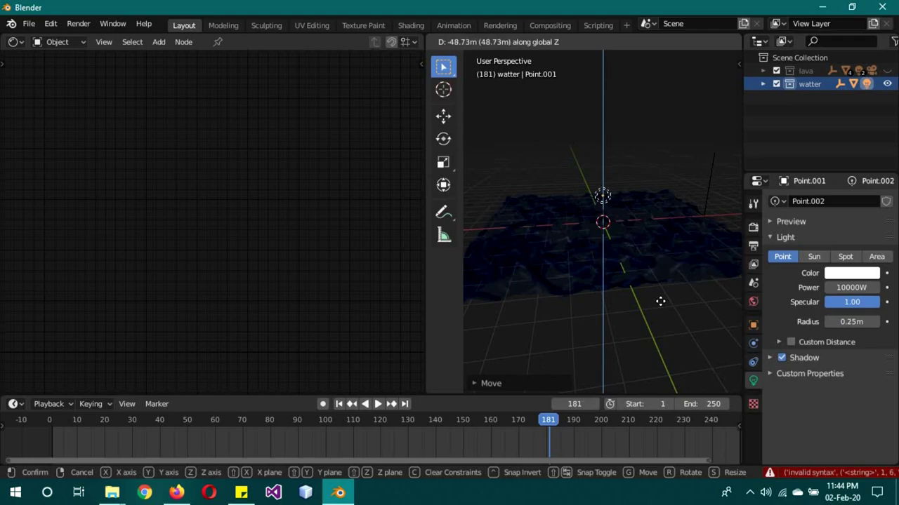
mouse_move(670, 330)
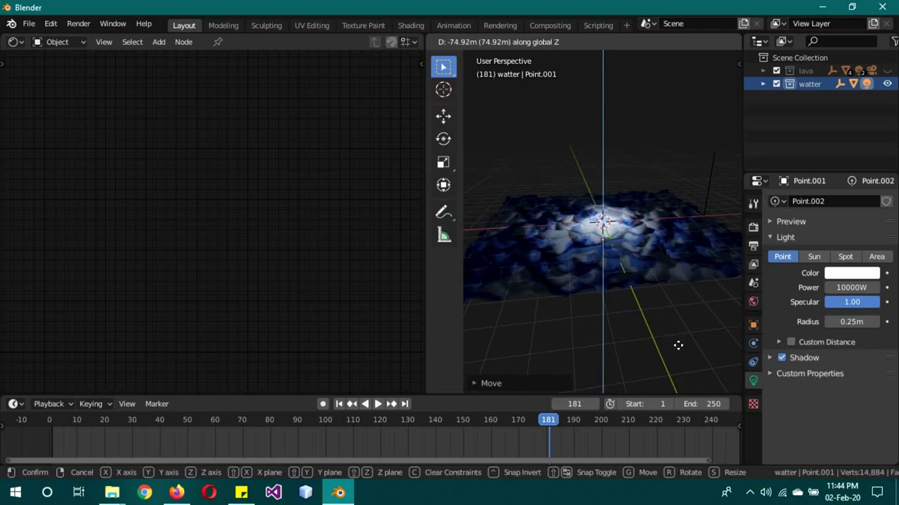
left_click(676, 346)
middle_click_drag(702, 233, 650, 265)
scroll(641, 258, "up", 5)
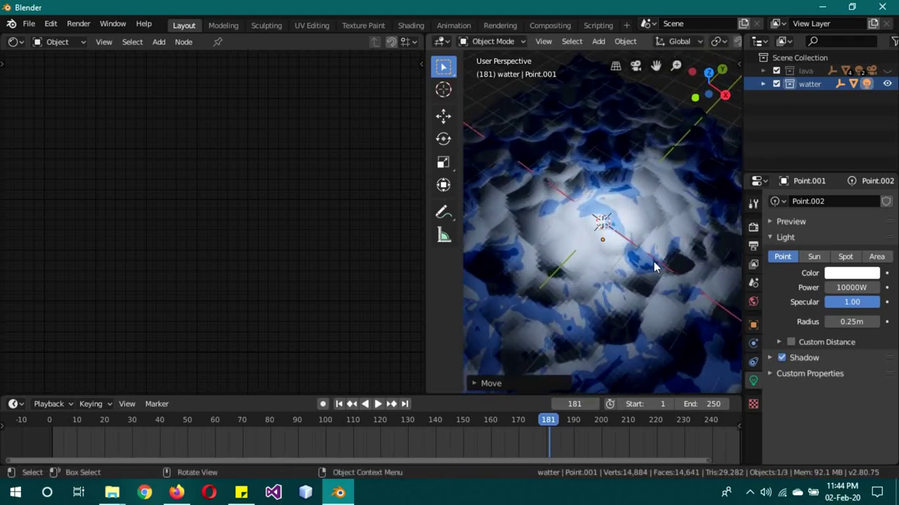
right_click(652, 250)
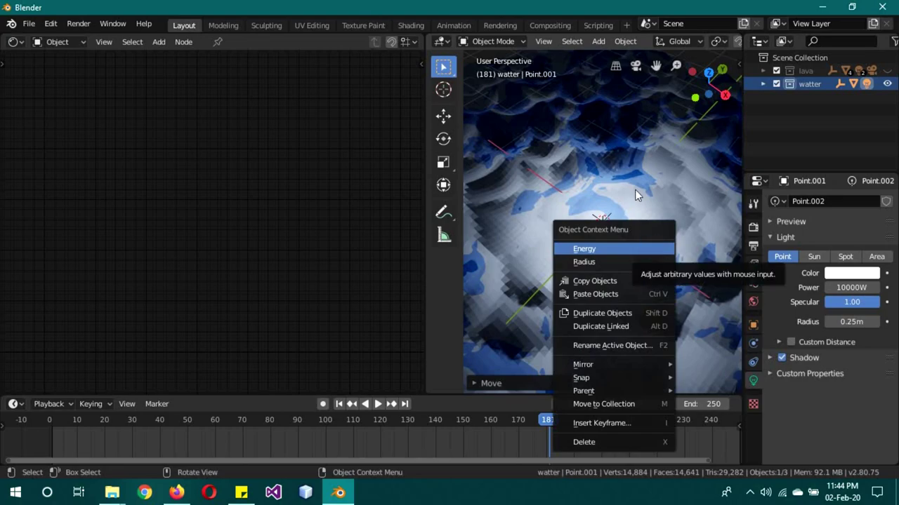
Select the water plane and rewire its material so the ColorRamp color feeds the Diffuse BSDF, with the Diffuse BSDF driving the Surface output.
left_click(656, 181)
right_click(657, 182)
left_click(654, 170)
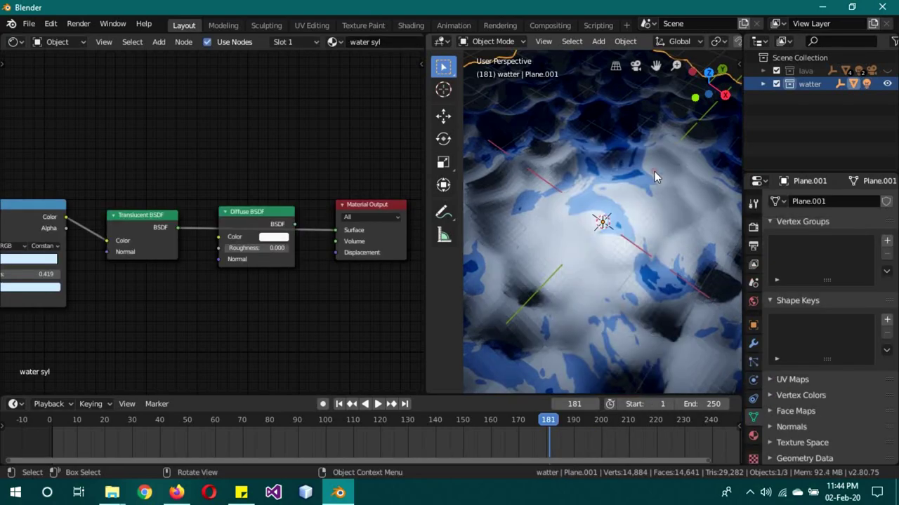
middle_click_drag(622, 246, 655, 211)
scroll(659, 205, "down", 6)
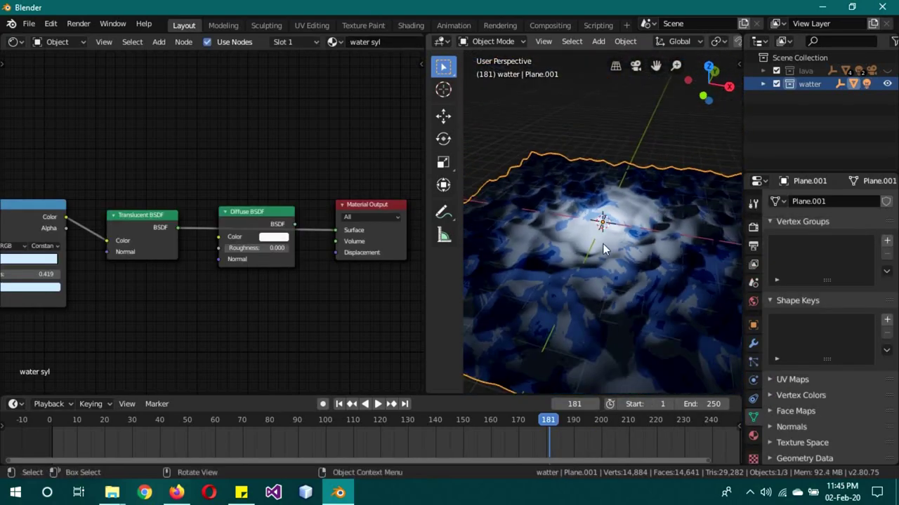
mouse_move(581, 252)
middle_mouse_down()
mouse_move(615, 229)
mouse_move(627, 193)
mouse_move(600, 240)
mouse_move(583, 246)
middle_mouse_up()
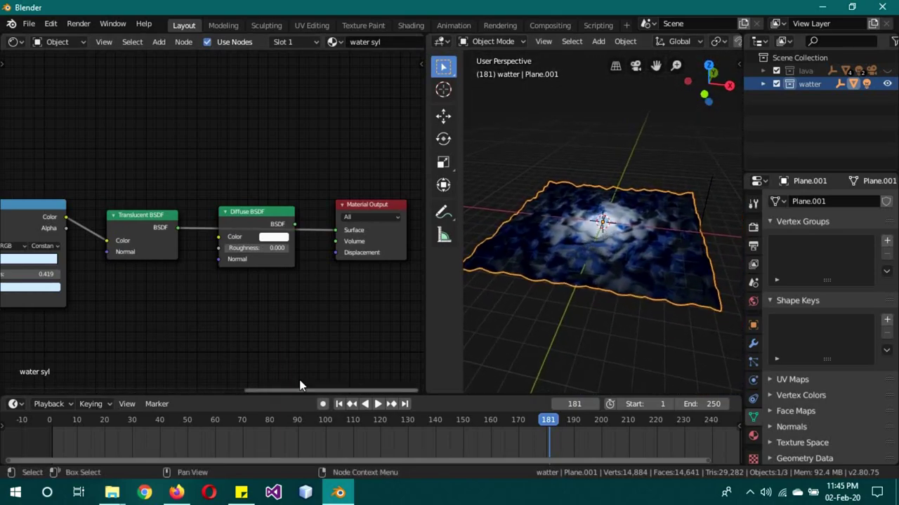
mouse_move(243, 222)
left_mouse_down()
mouse_move(250, 155)
mouse_move(242, 208)
left_mouse_up()
left_click_drag(106, 240, 220, 224)
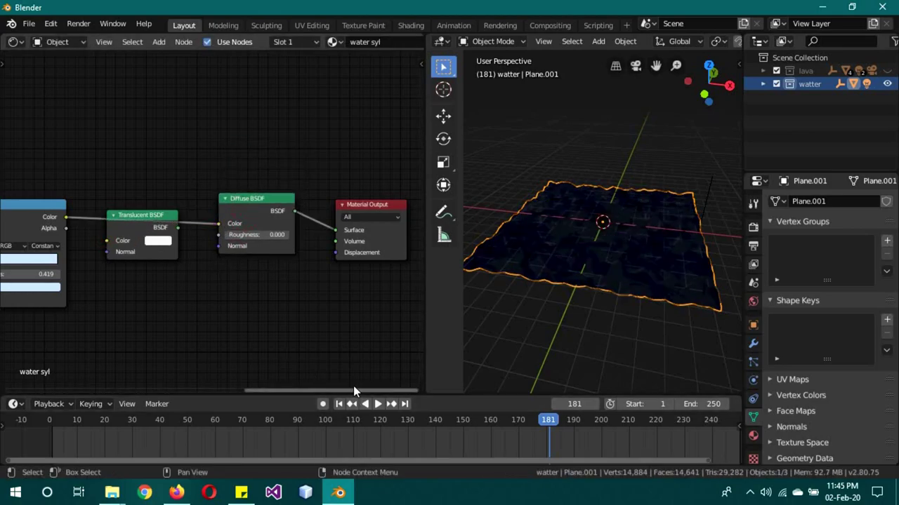
Brighten the world background color to light grey.
left_click(753, 301)
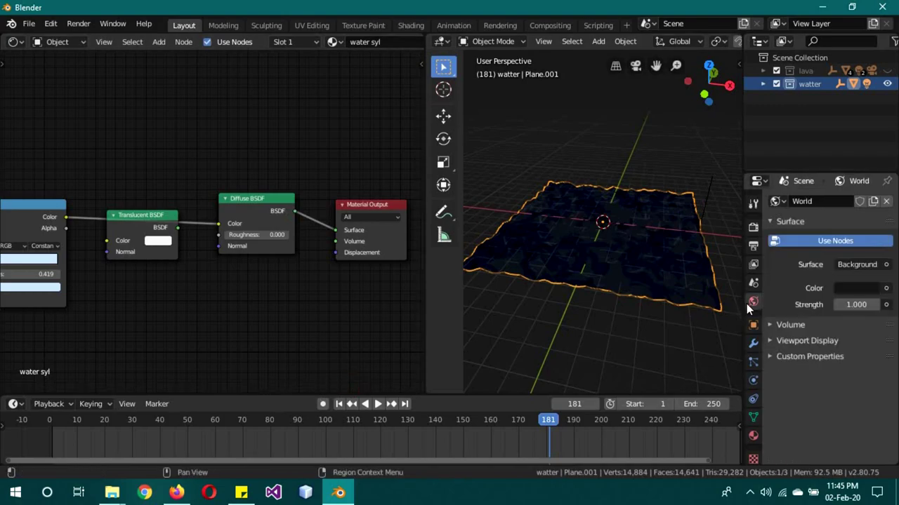
left_click(860, 288)
left_click_drag(874, 184, 870, 125)
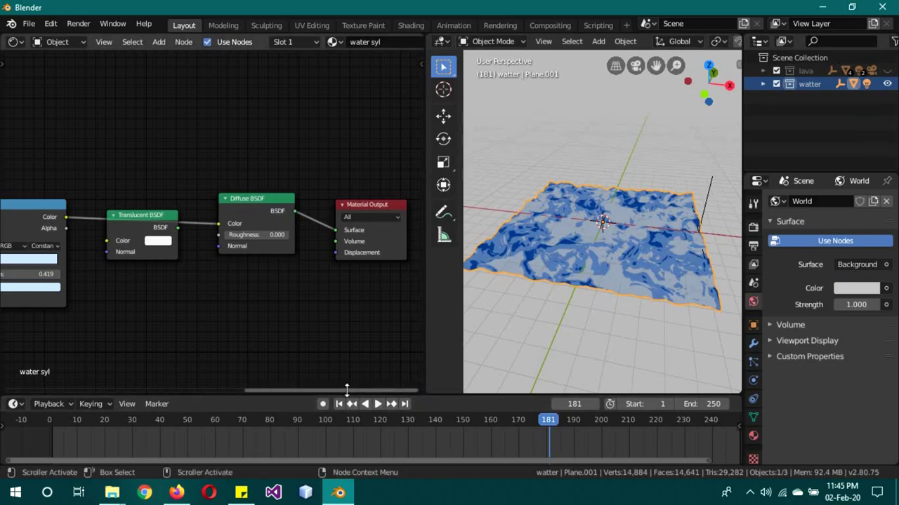
Trace the water syl nodes back to the Texture Coordinate and try moving the referenced Empty across the water plane.
left_click_drag(351, 391, 184, 392)
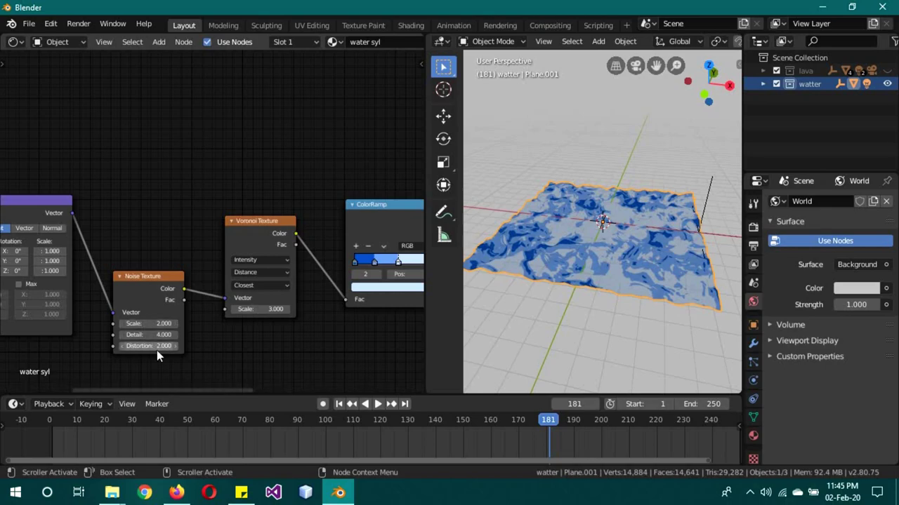
left_click_drag(211, 387, 140, 393)
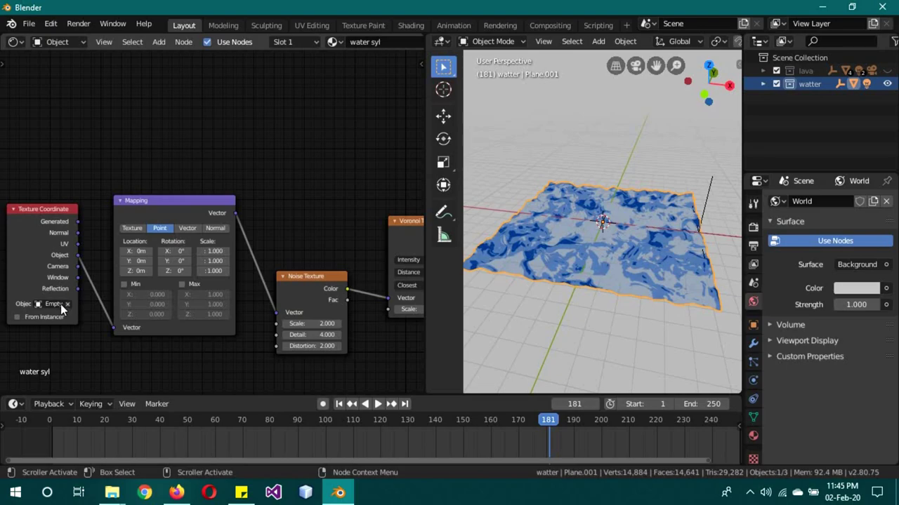
left_click(708, 197)
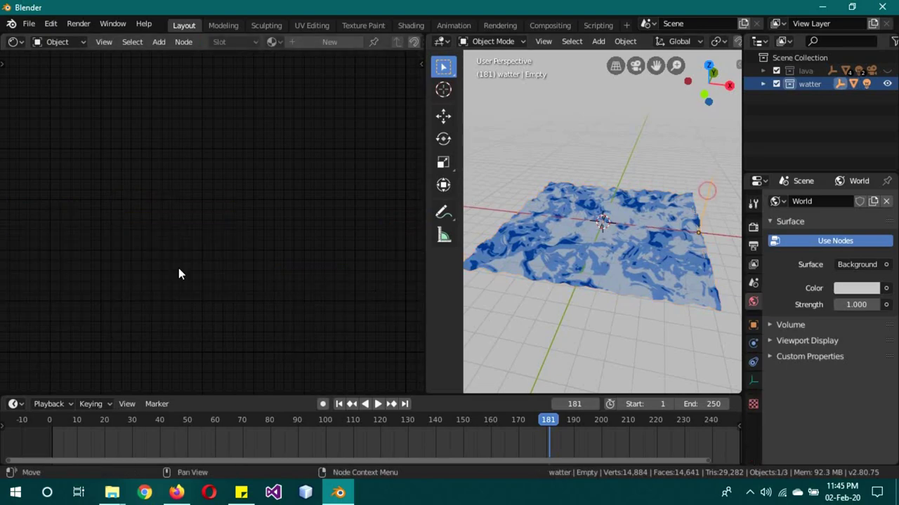
left_click(648, 269)
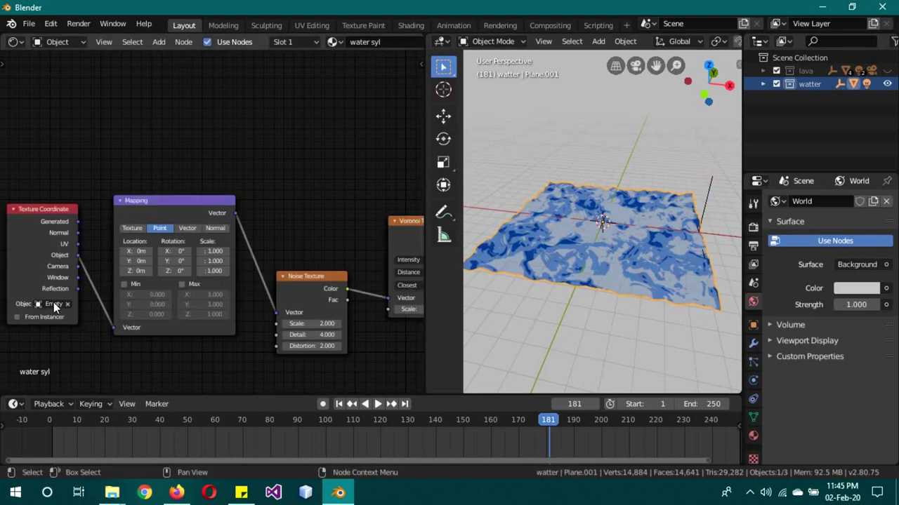
left_click(706, 201)
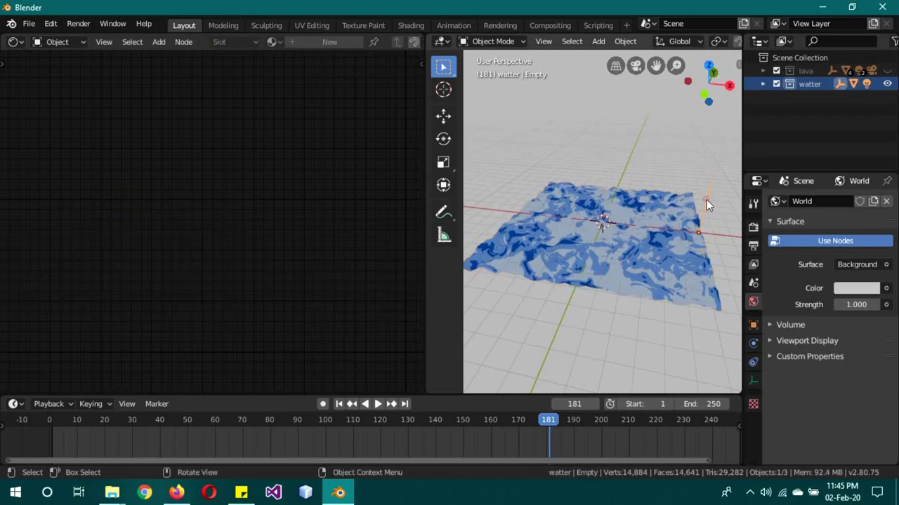
key("g")
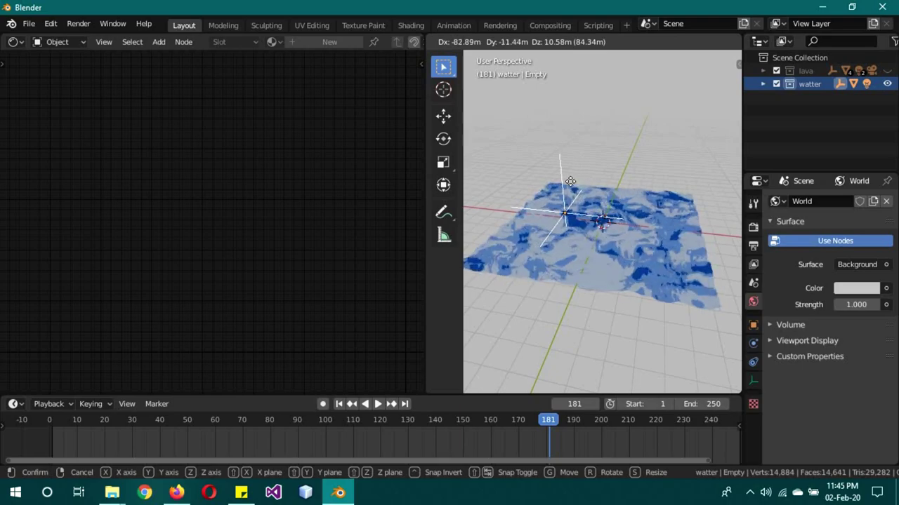
left_click(526, 168)
left_click(632, 257)
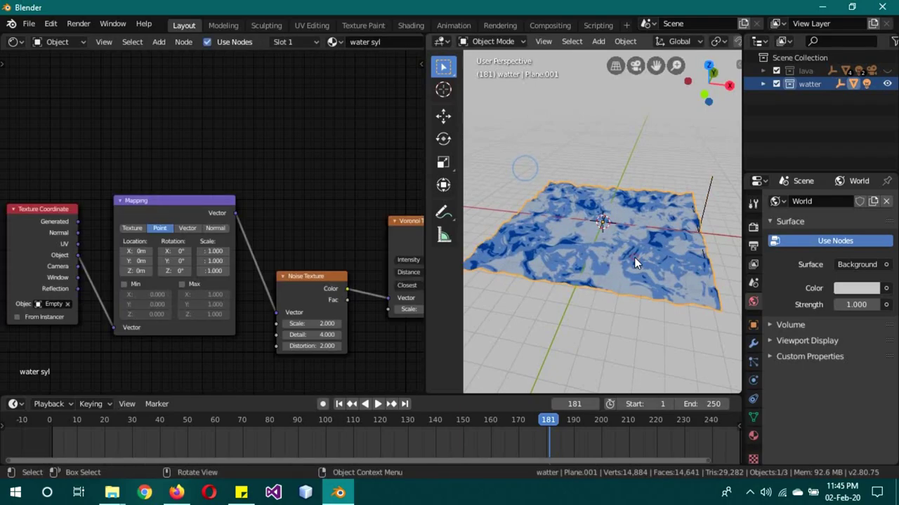
Inspect the water plane's Displace modifier, material slots and Voronoi displacement texture.
left_click(752, 346)
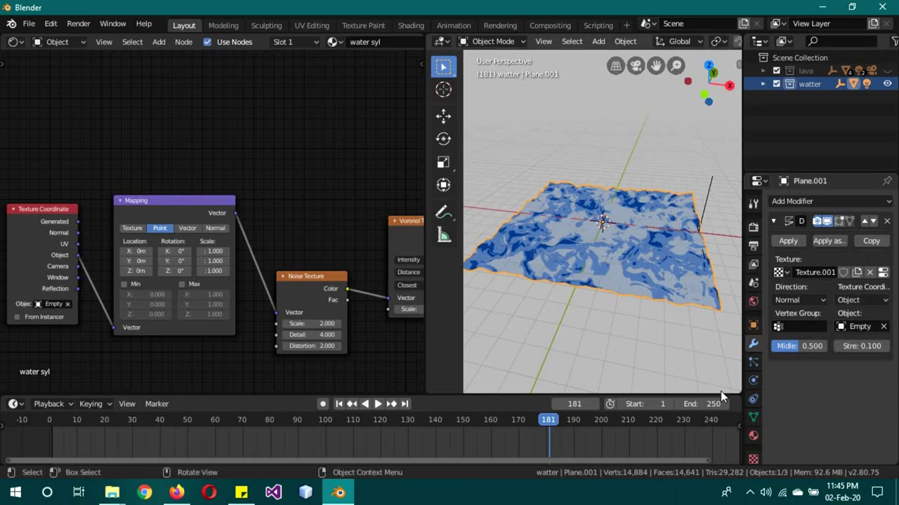
left_click(754, 437)
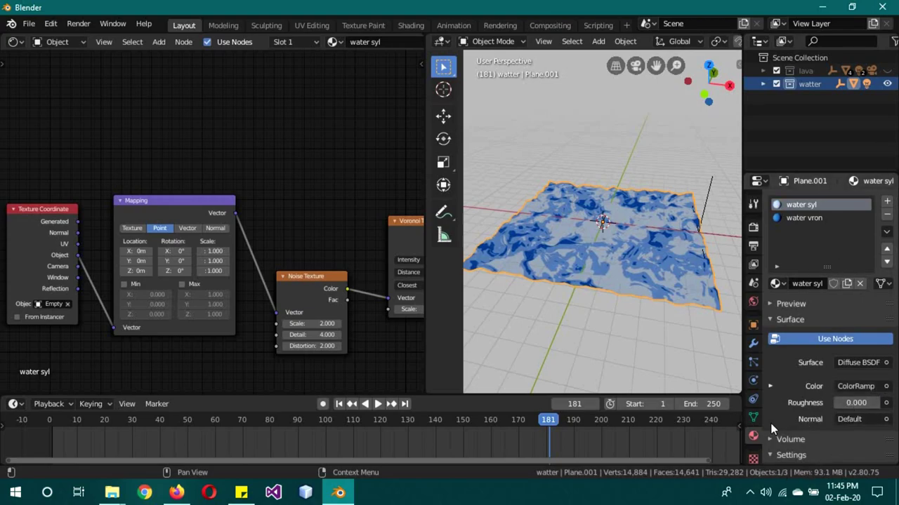
left_click(753, 459)
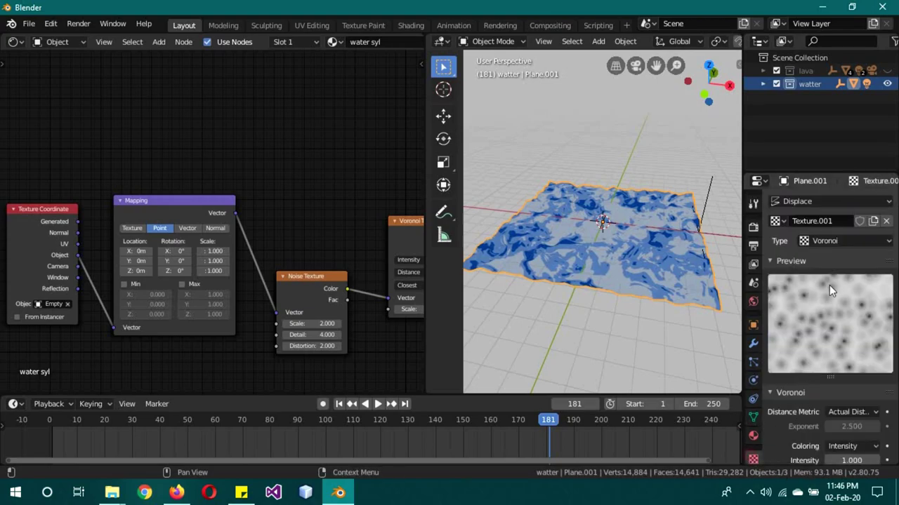
left_click(752, 344)
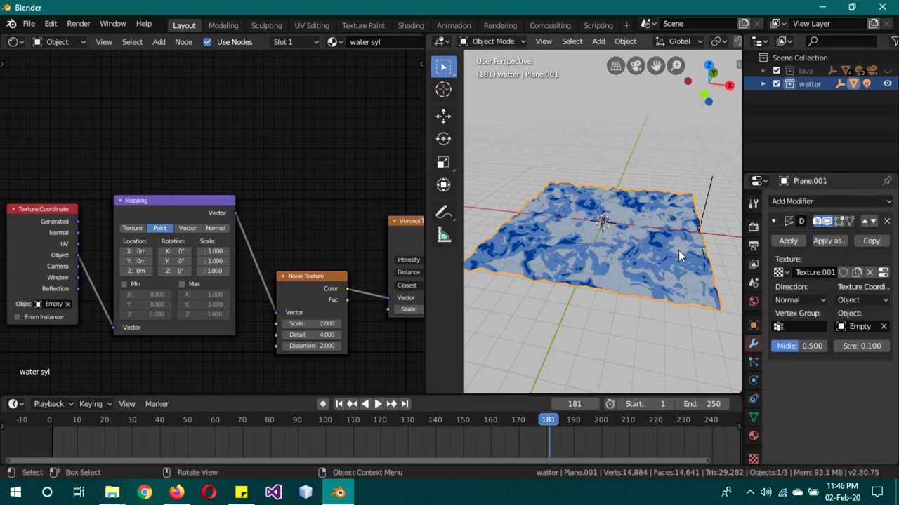
Try moving the Empty again to shift both the displacement and the color pattern, and reselect the water plane.
left_click(706, 208)
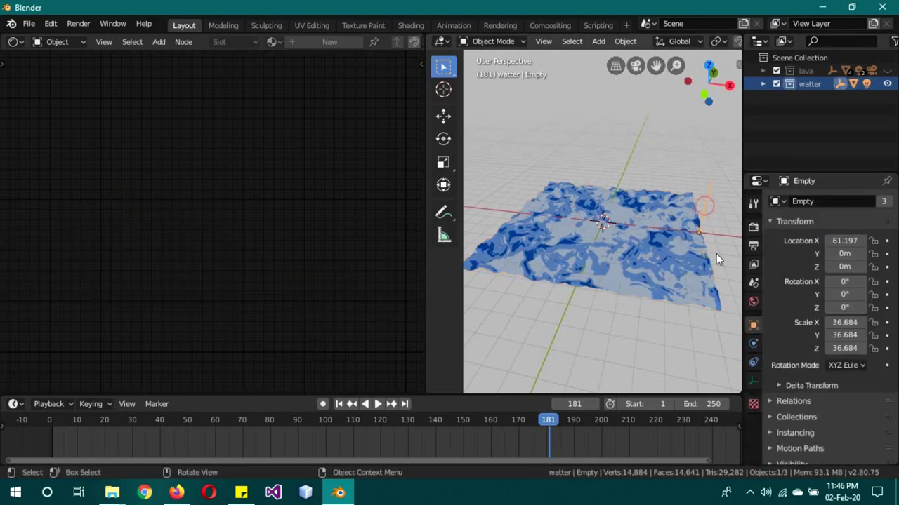
key("g")
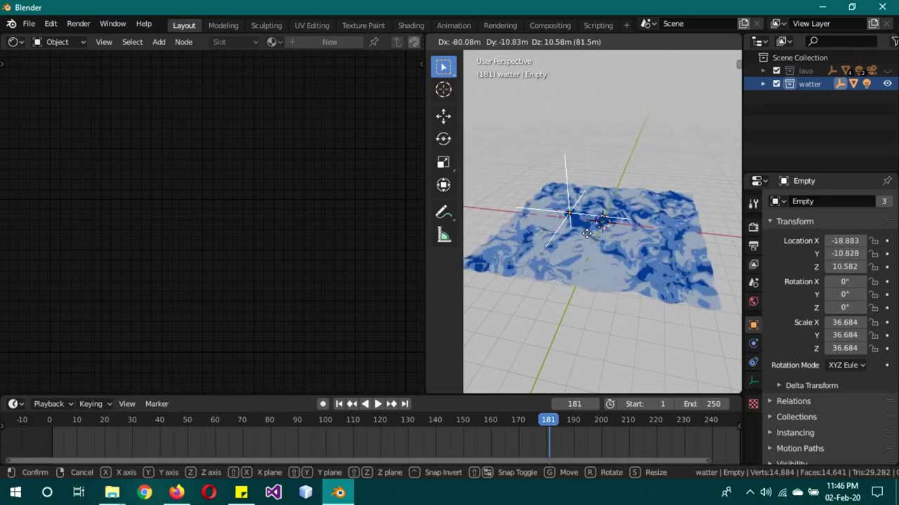
right_click(644, 258)
left_click(624, 262)
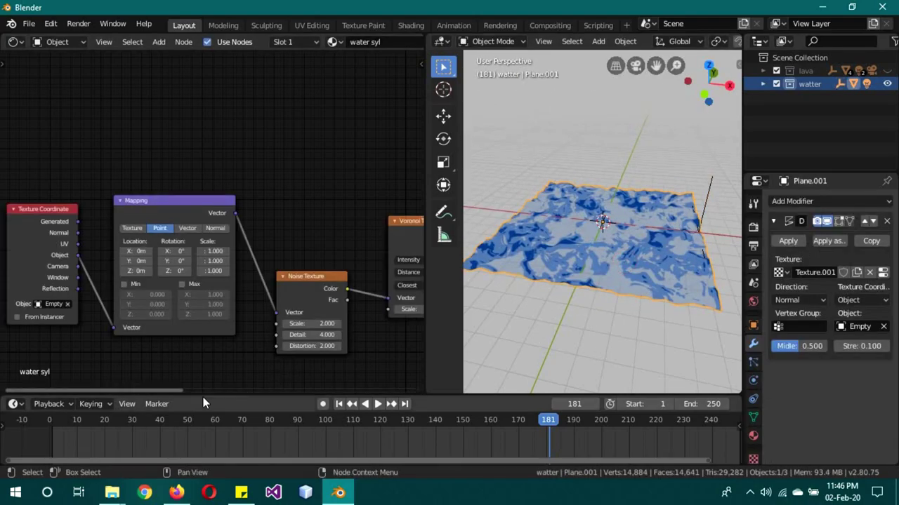
Try raising both lighter stops of the water syl ColorRamp, with the middle stop at 0.482, and inspect the darker water.
left_click_drag(175, 392, 294, 379)
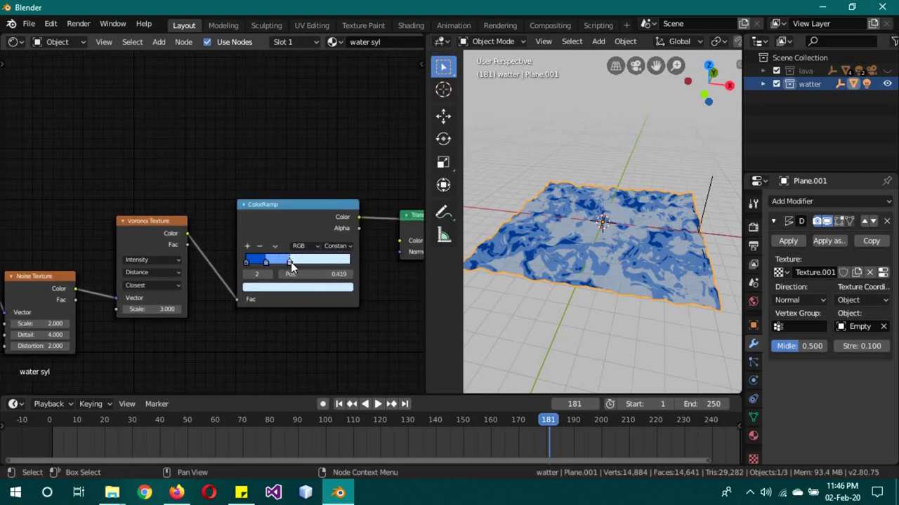
left_click_drag(289, 262, 320, 262)
left_click_drag(263, 262, 296, 262)
scroll(669, 286, "up", 4)
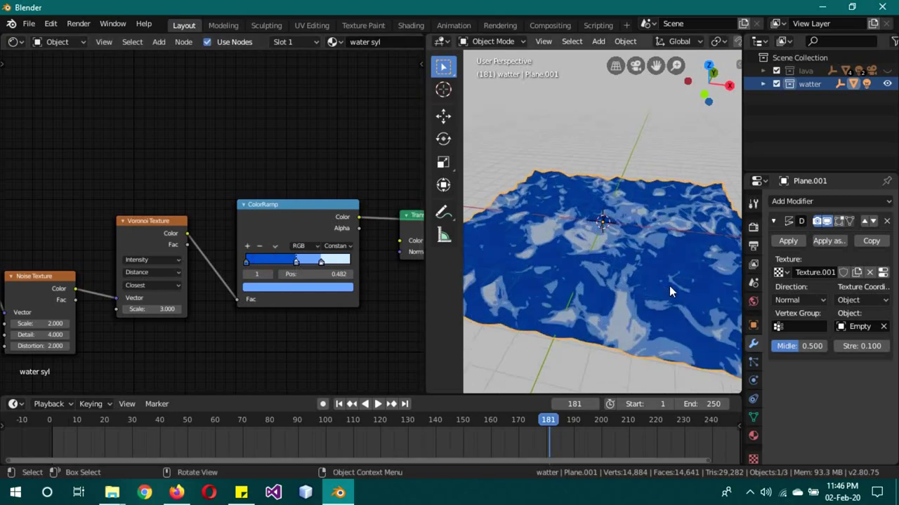
mouse_move(671, 285)
middle_mouse_down()
mouse_move(582, 274)
mouse_move(666, 270)
middle_mouse_up()
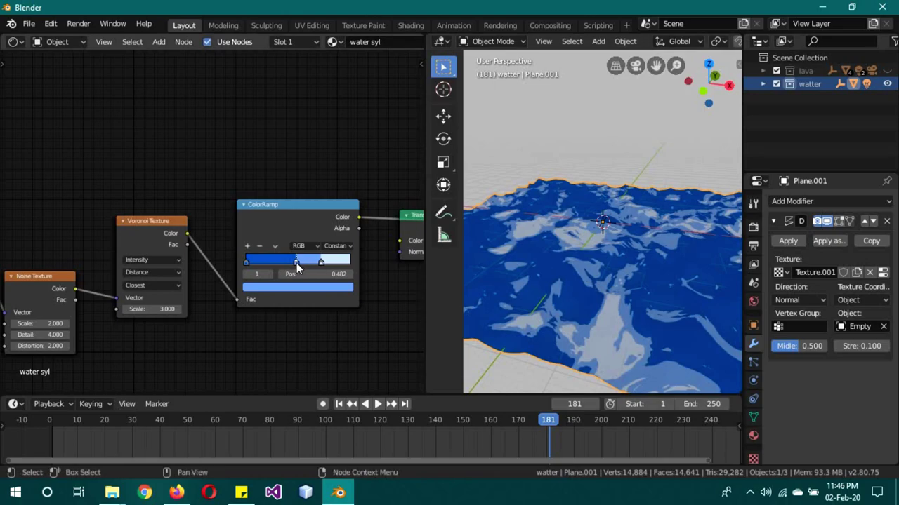
Lower the middle ColorRamp stop and set the lightest stop's position to 0.438, restoring more light areas on the water.
mouse_move(295, 263)
left_mouse_down()
mouse_move(267, 264)
mouse_move(314, 262)
mouse_move(289, 265)
left_mouse_up()
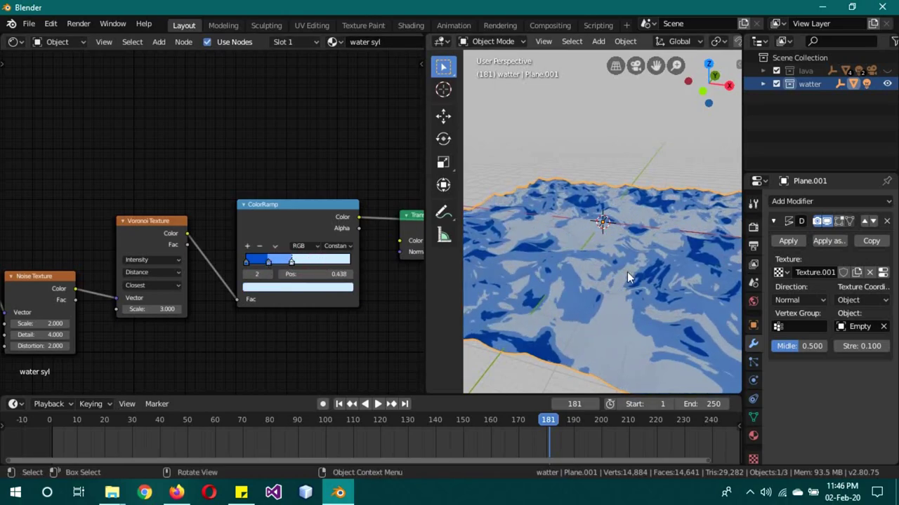
scroll(630, 272, "down", 4)
scroll(611, 268, "up", 3)
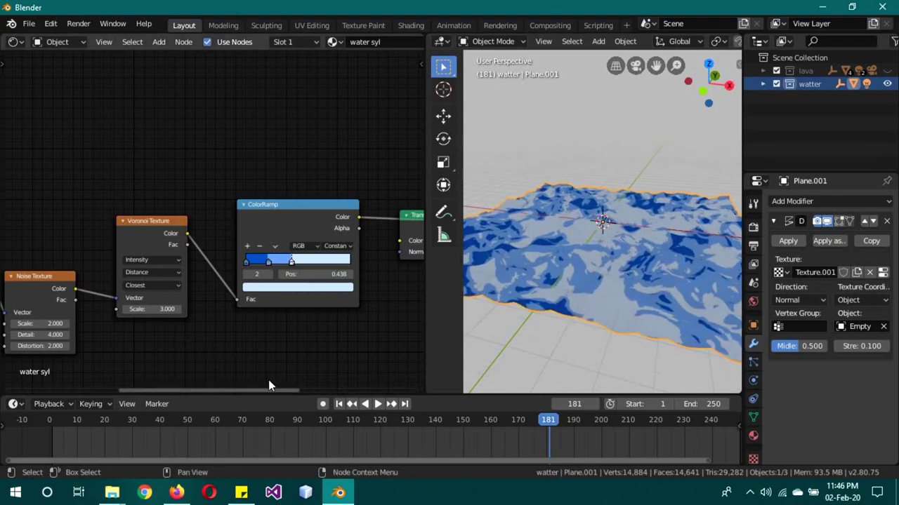
Assign the water vron material to all faces of the water plane in Edit Mode and return to Object Mode.
left_click(763, 84)
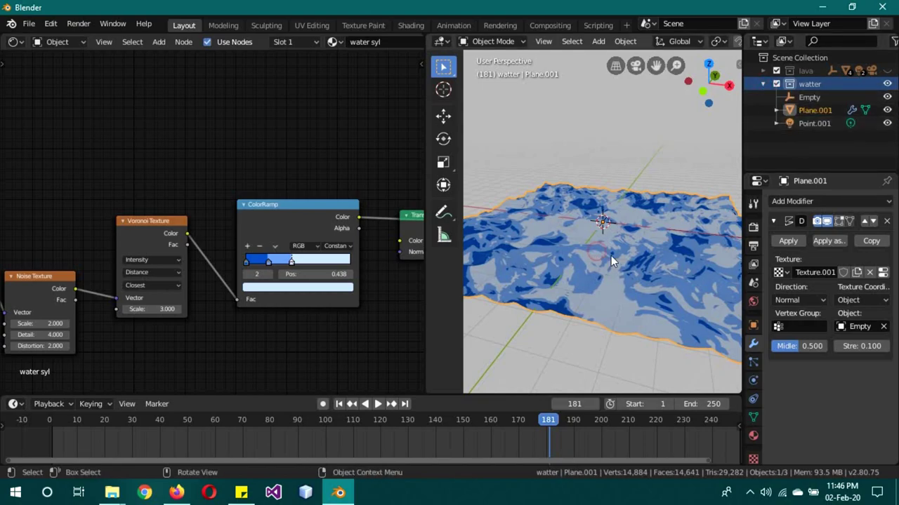
key("Tab")
left_click(753, 301)
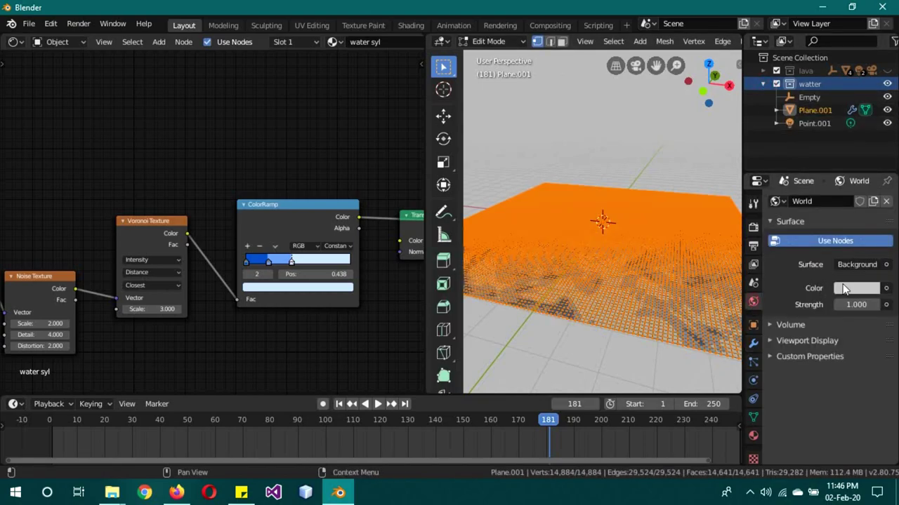
left_click(753, 436)
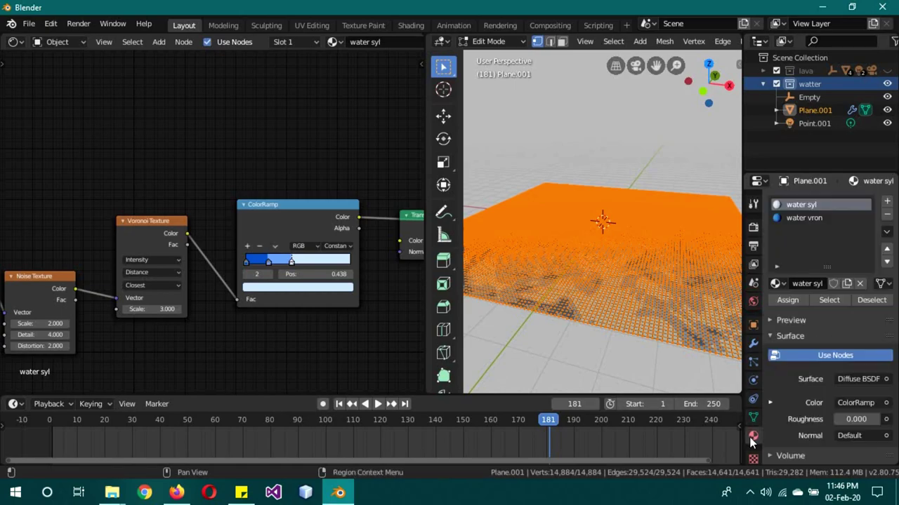
left_click(804, 219)
left_click(785, 302)
key("Tab")
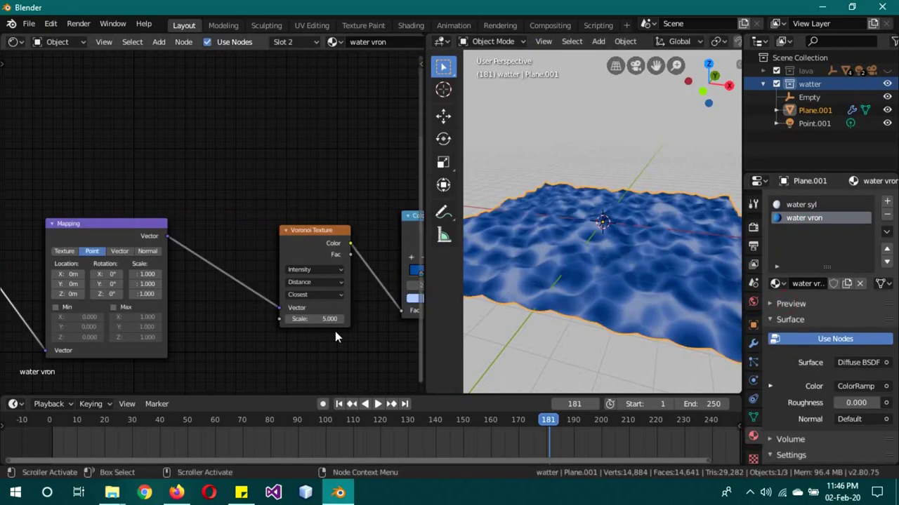
Try moving the Empty to animate the water vron pattern and waves, and reselect the water plane.
middle_click_drag(692, 250, 562, 296)
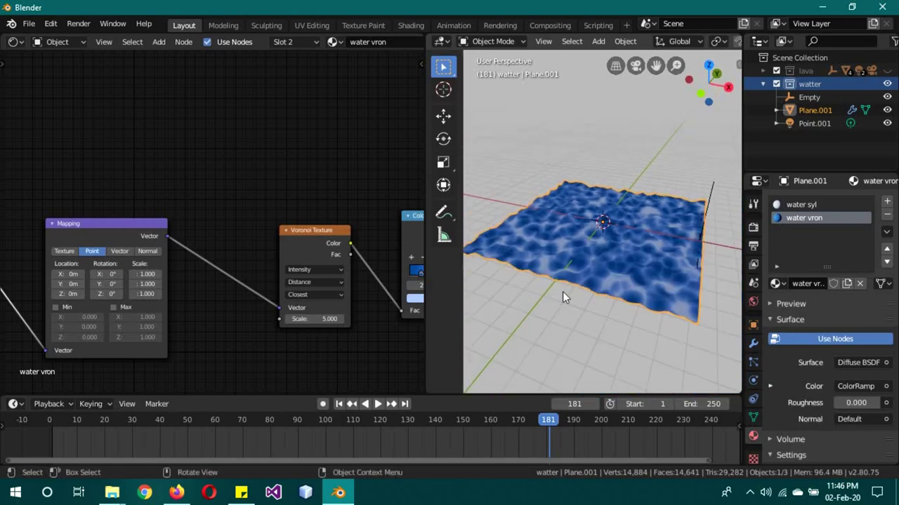
left_click(708, 199)
key("g")
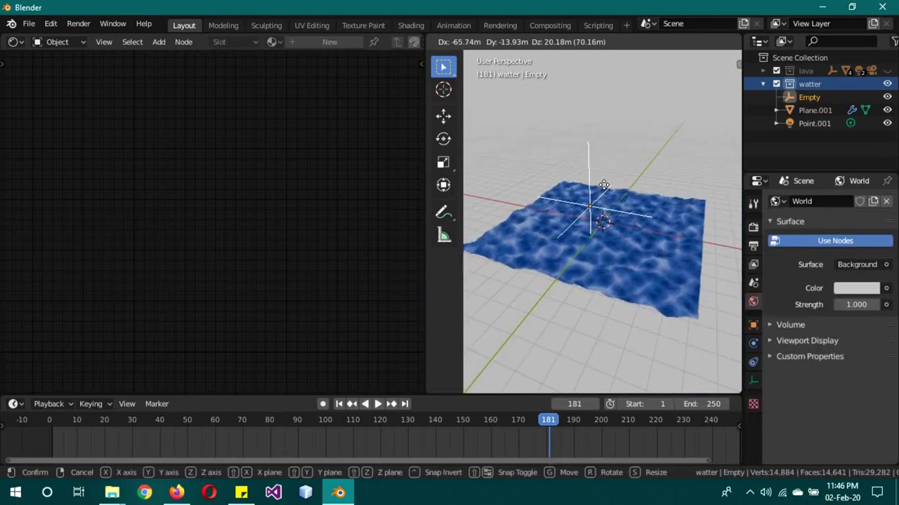
key("Escape")
left_click(673, 249)
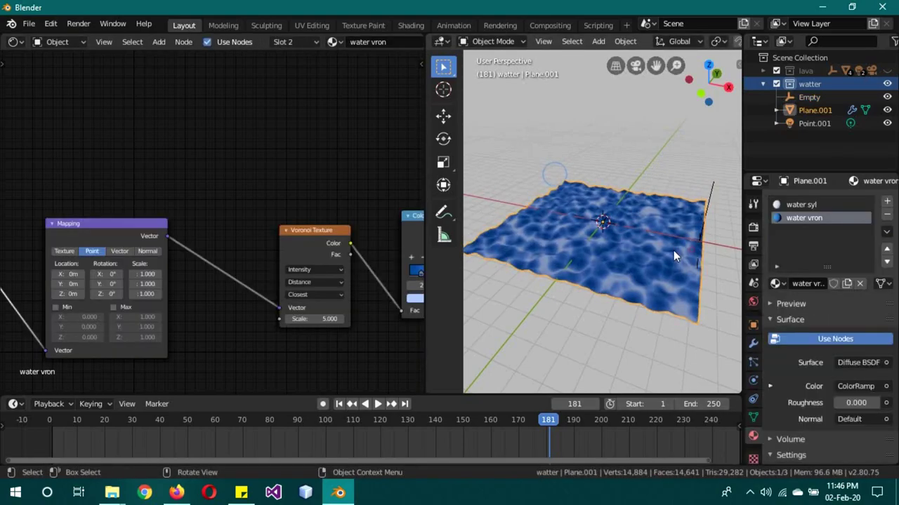
Examine the water vron node chain, from the Diffuse BSDF and ColorRamp back to the Voronoi, Mapping and Texture Coordinate nodes.
left_click_drag(278, 391, 364, 392)
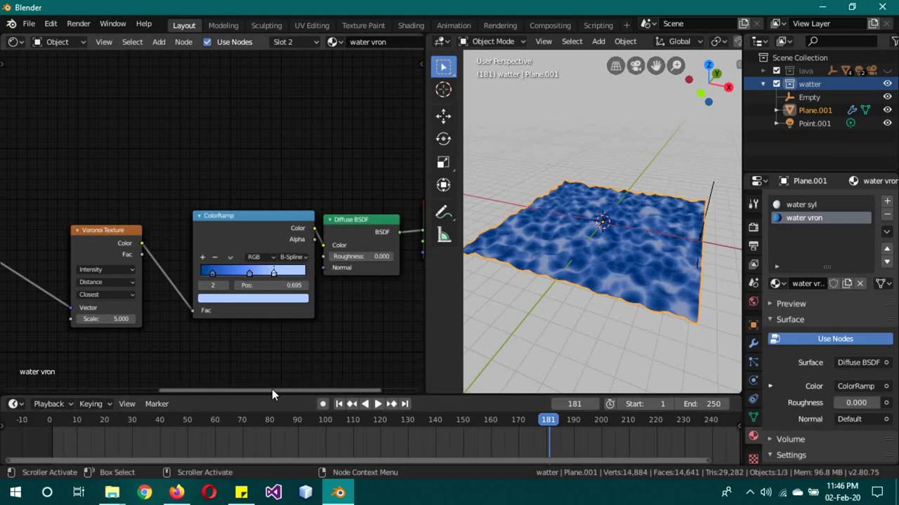
left_click_drag(272, 390, 303, 392)
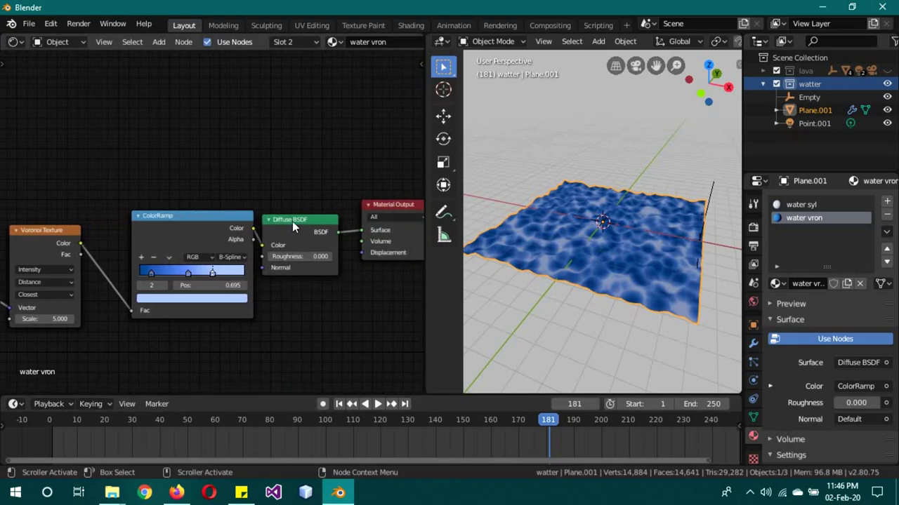
left_click_drag(307, 391, 204, 393)
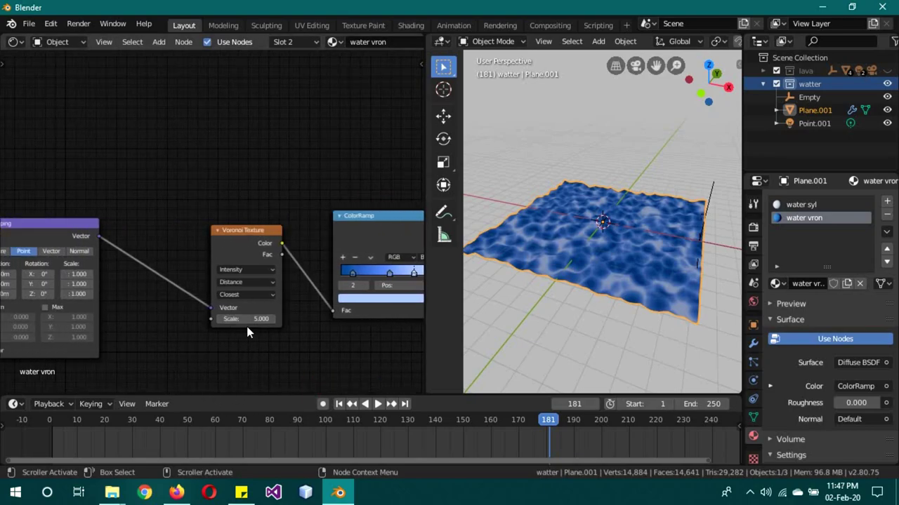
left_click_drag(259, 393, 177, 391)
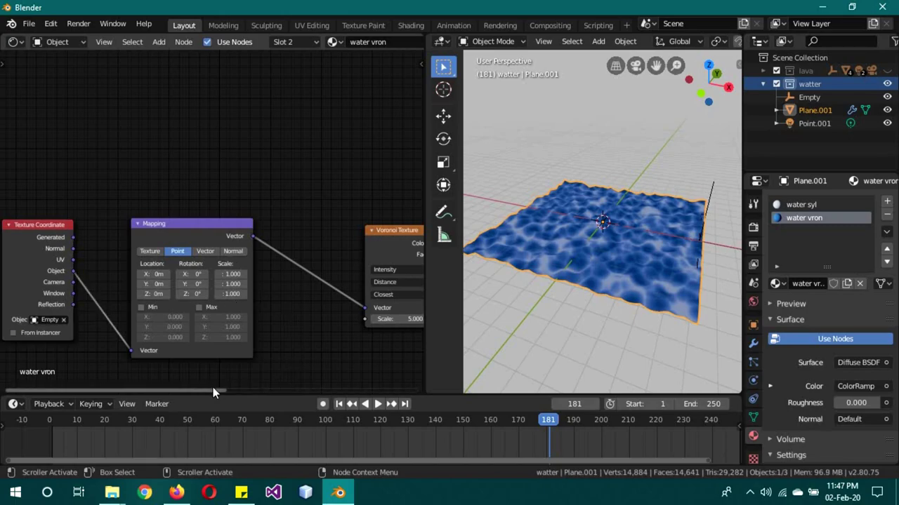
Try scaling the Empty to change the size of the water vron pattern and waves.
middle_click_drag(624, 315, 651, 219)
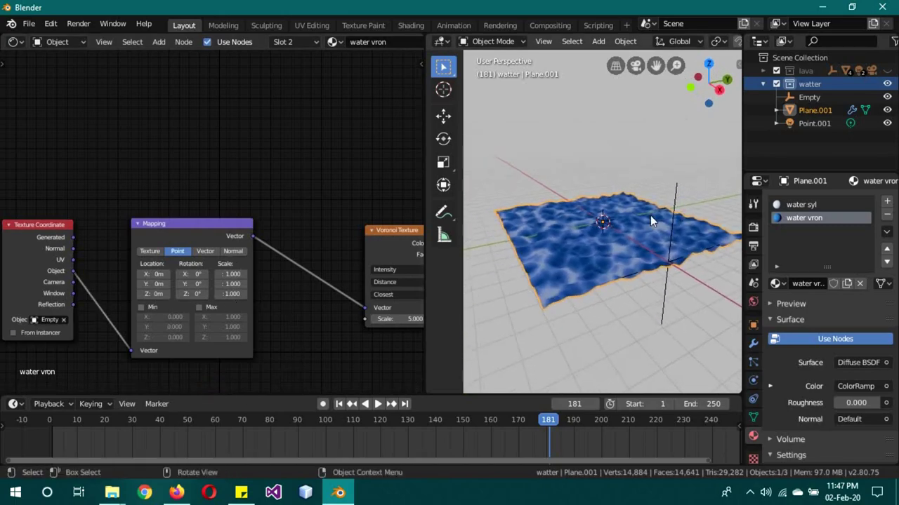
left_click(672, 209)
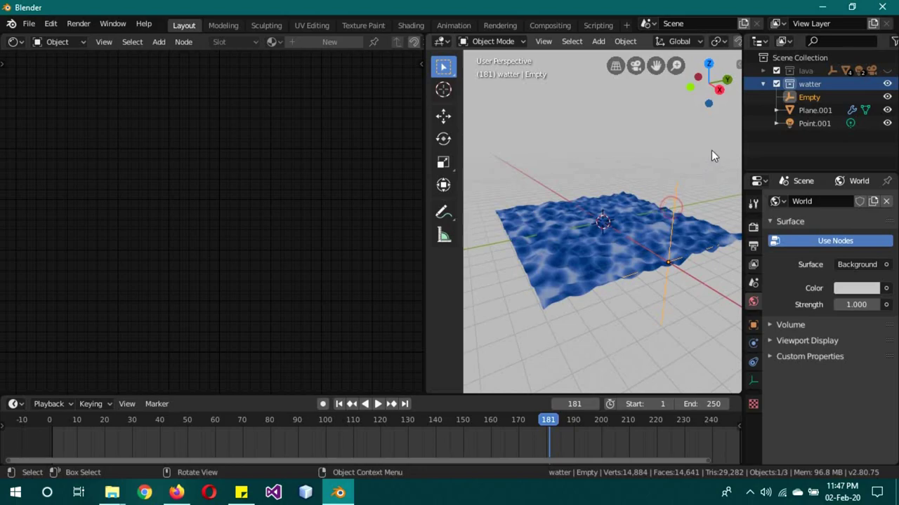
key("s")
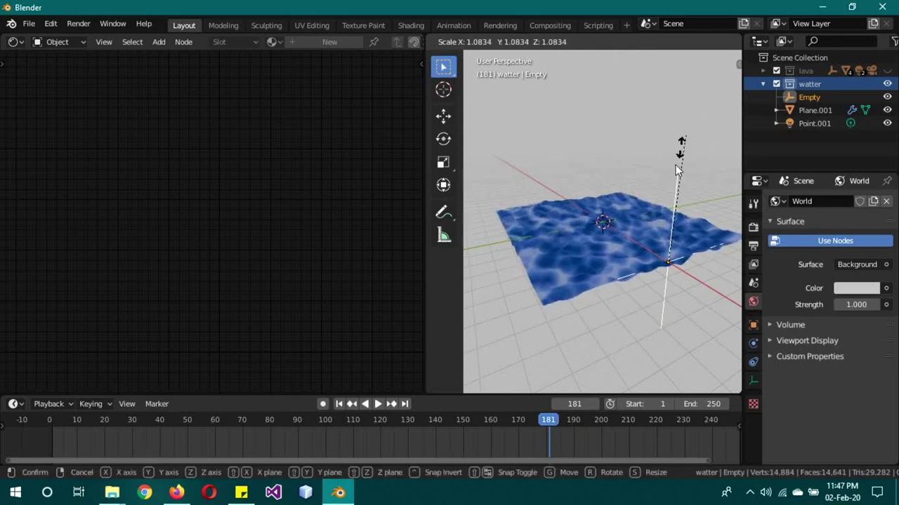
left_click(672, 137)
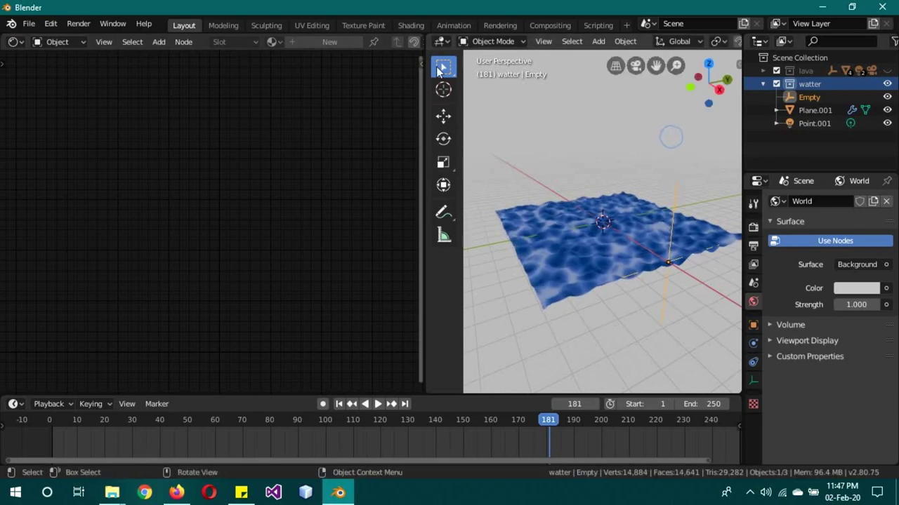